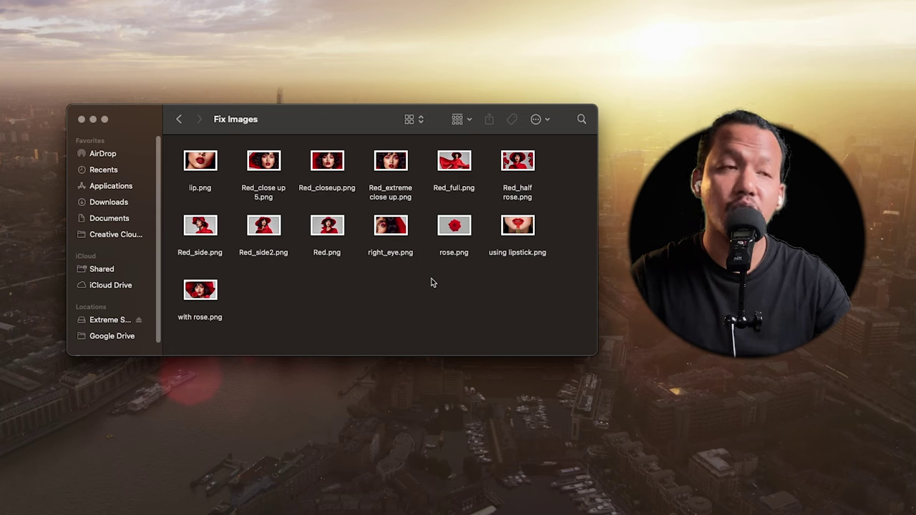
- Show the Fix Images folder as a gallery and browse through previews of its images
left_click(414, 120)
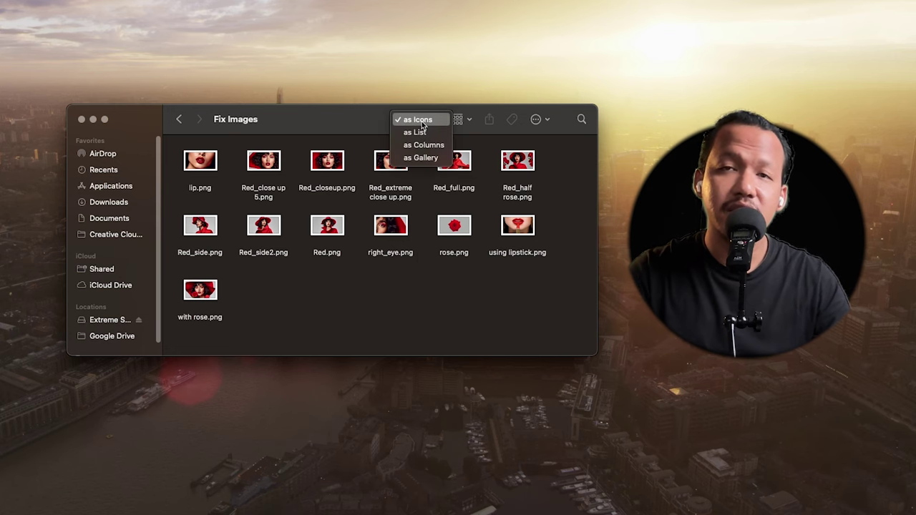
left_click(429, 158)
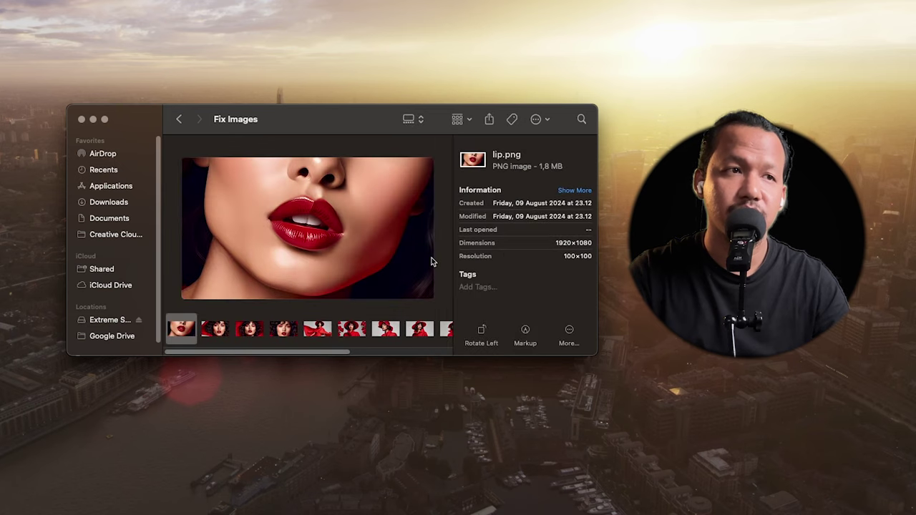
key("Right")
key("Right")
key("Right")
key("Right")
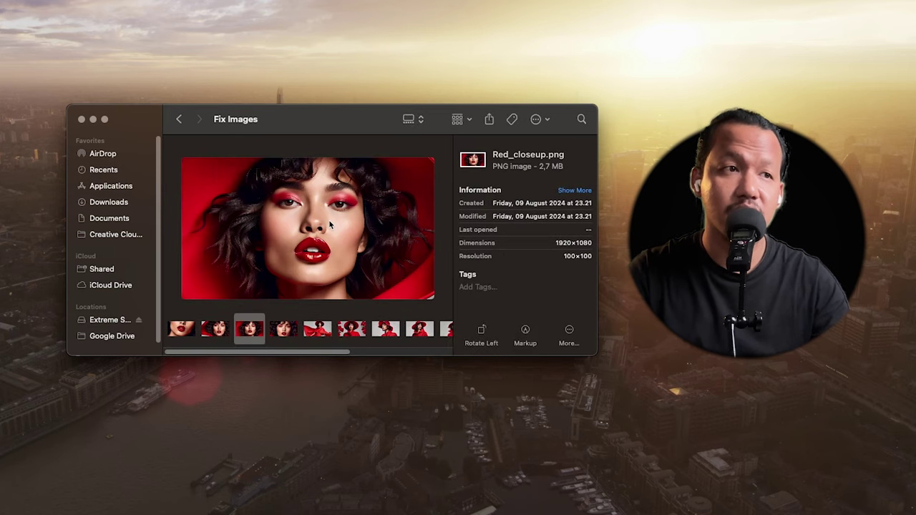
key("Right")
key("Right")
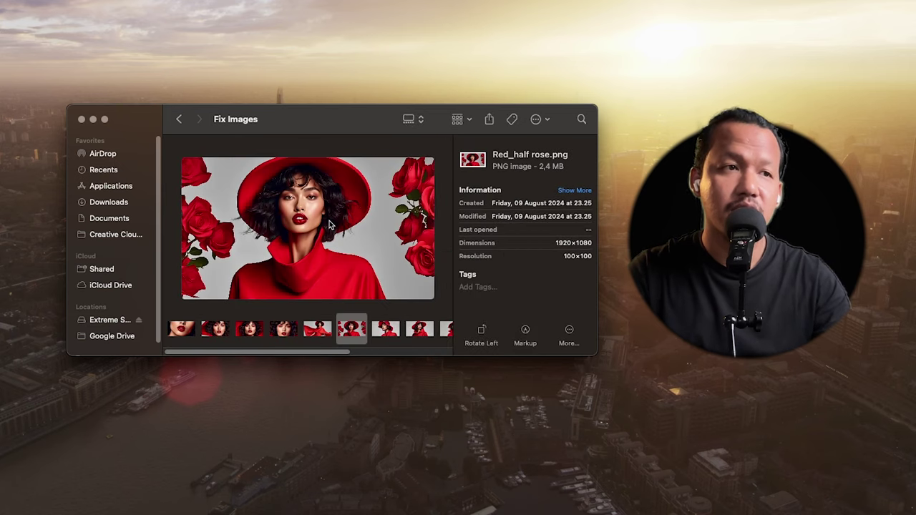
key("Right")
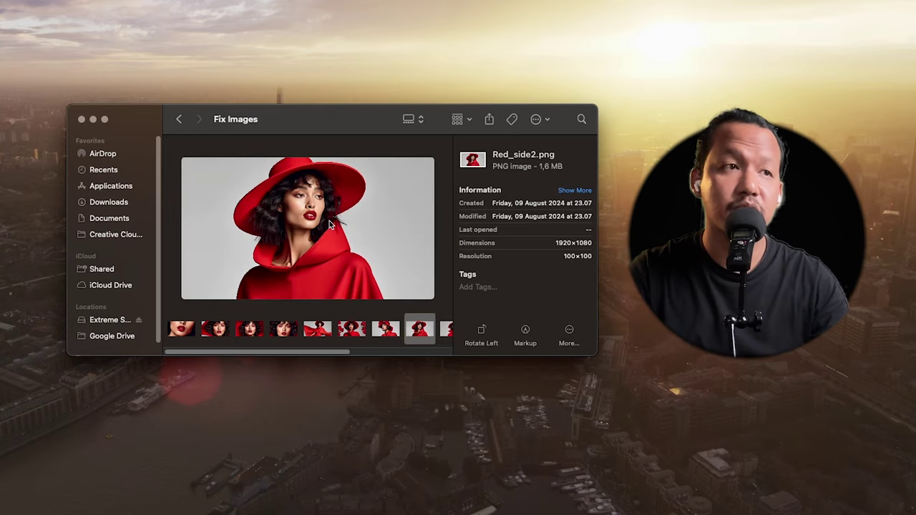
key("Right")
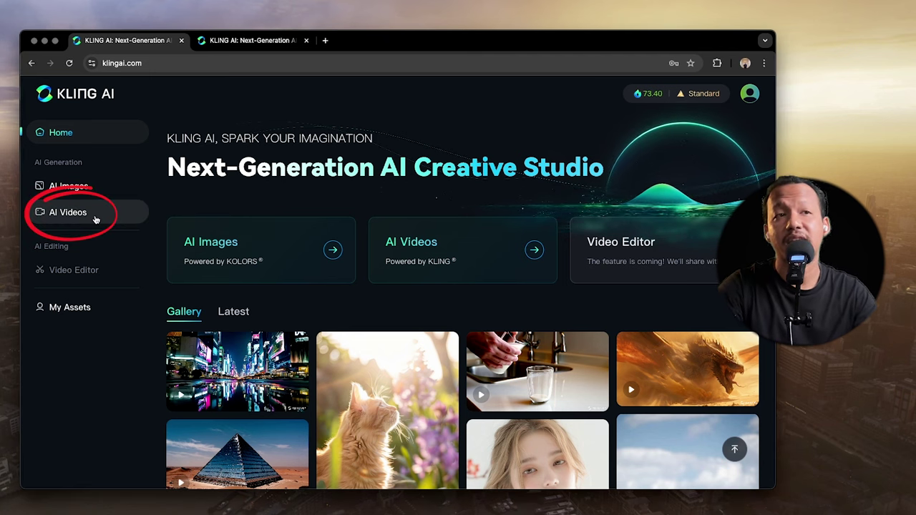
- Go to AI Videos in Kling AI and look through the history of generated videos
left_click(96, 217)
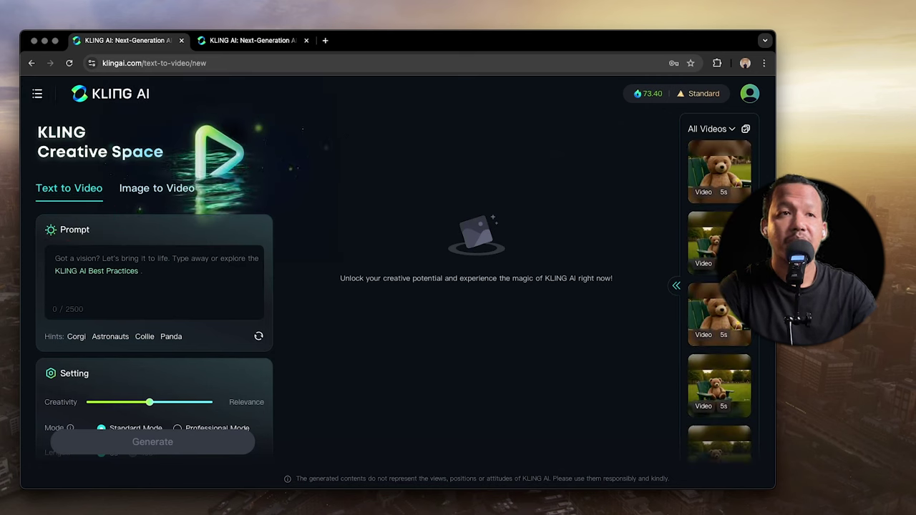
scroll(719, 300, "down", 4)
scroll(713, 295, "up", 1)
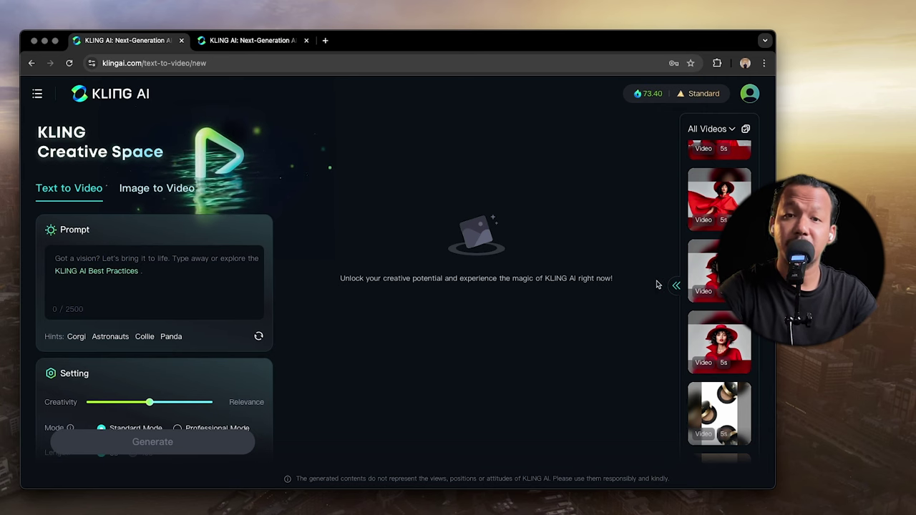
- Switch to Image to Video and upload Red.png from the Fix Images folder as the source image
left_click(174, 193)
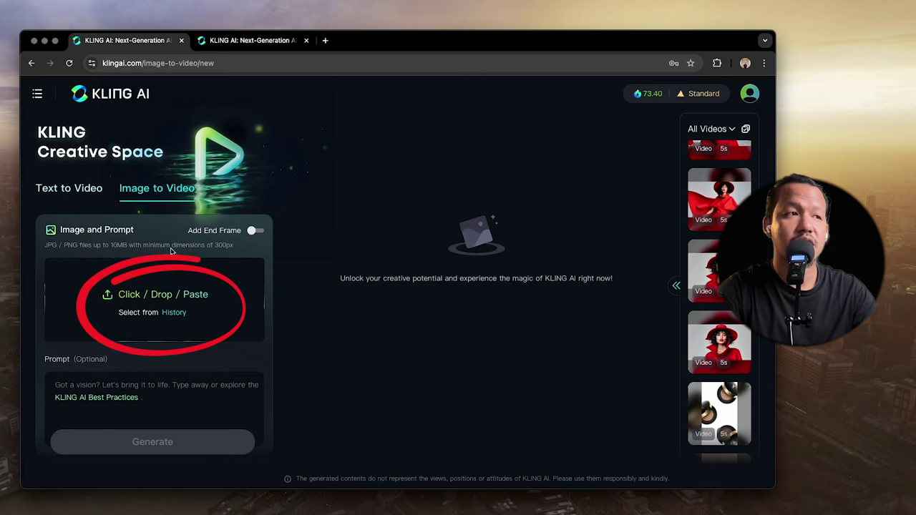
left_click(193, 298)
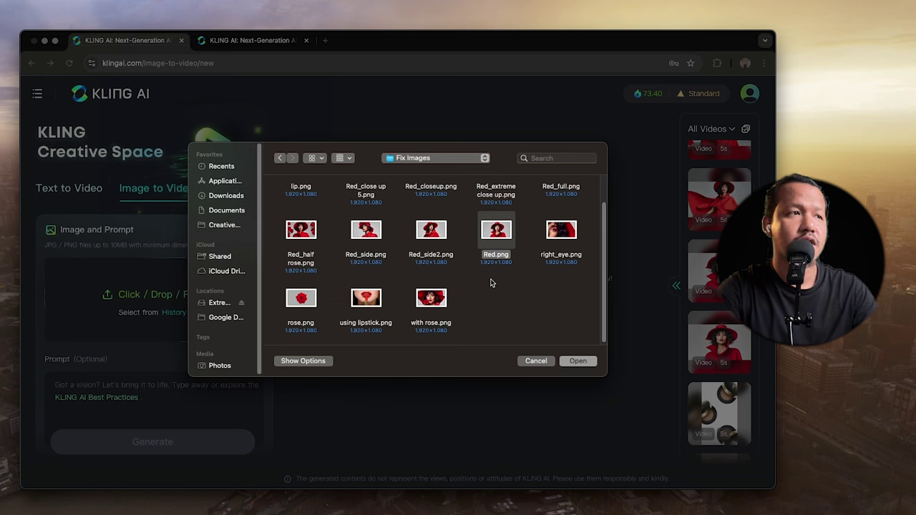
left_click(578, 362)
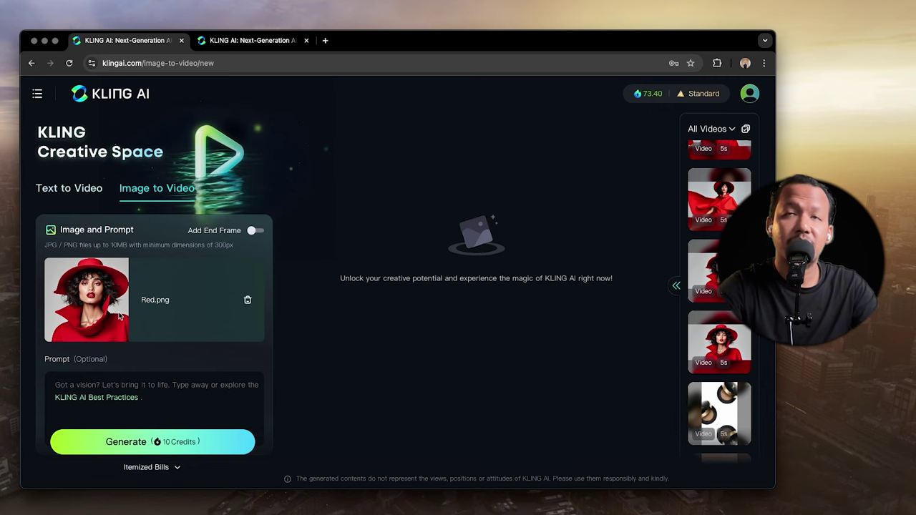
scroll(189, 254, "down", 5)
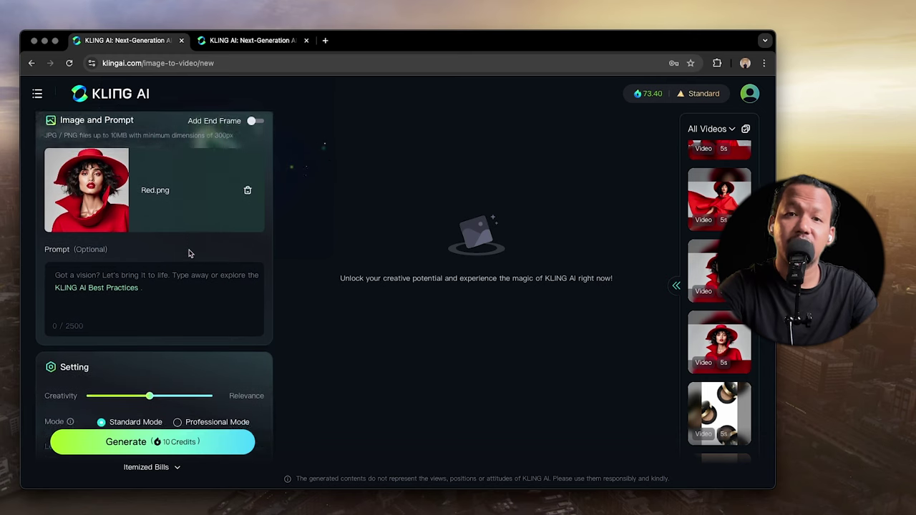
scroll(190, 253, "up", 5)
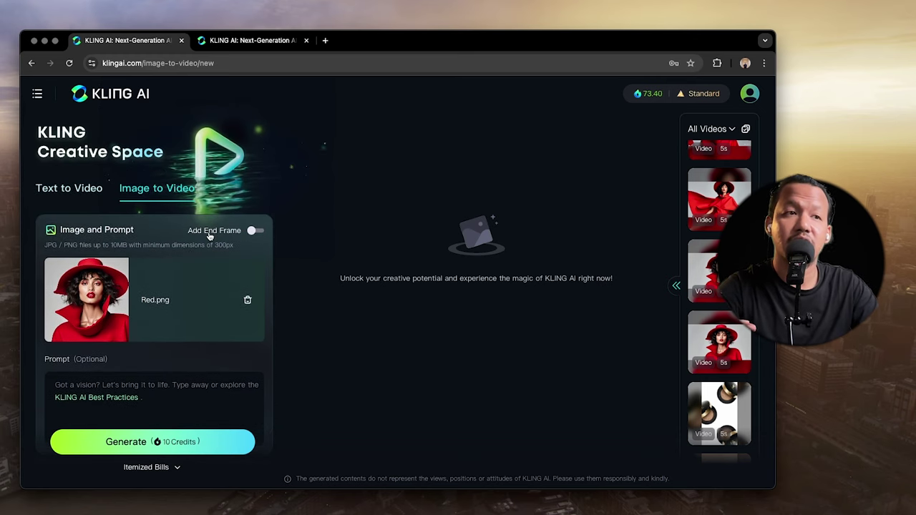
- Enable the end frame option and upload Red_side2.png as the end frame image
left_click(250, 231)
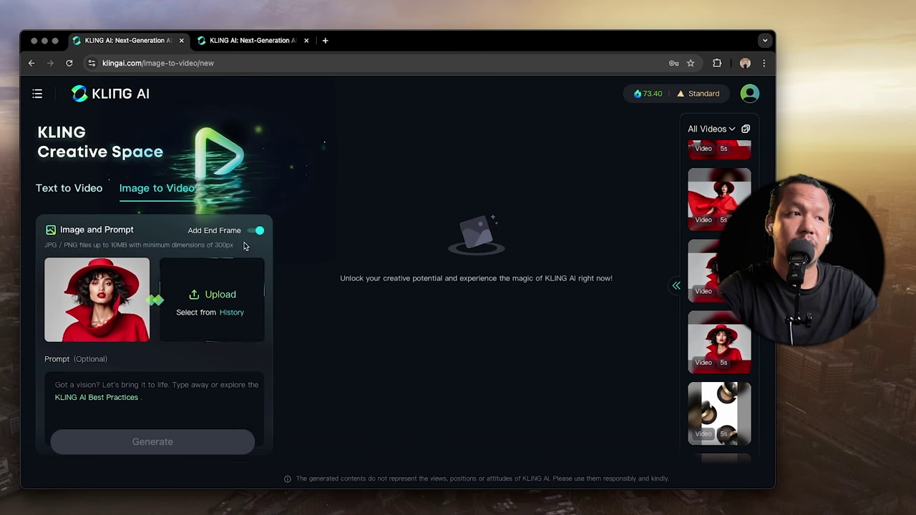
left_click(215, 297)
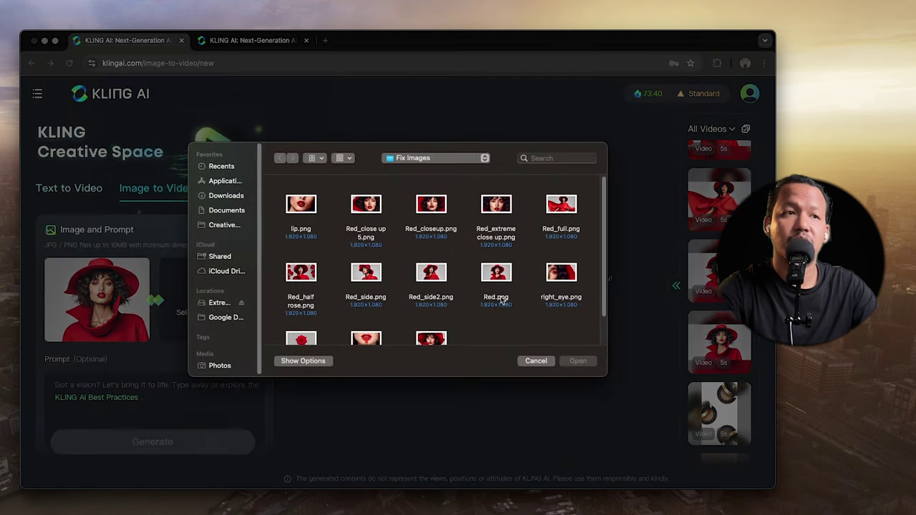
left_click(501, 276)
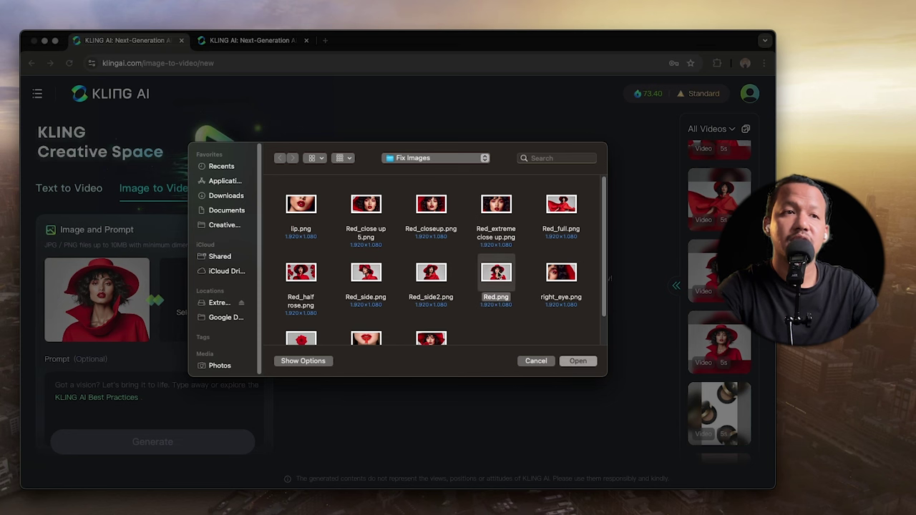
left_click(578, 360)
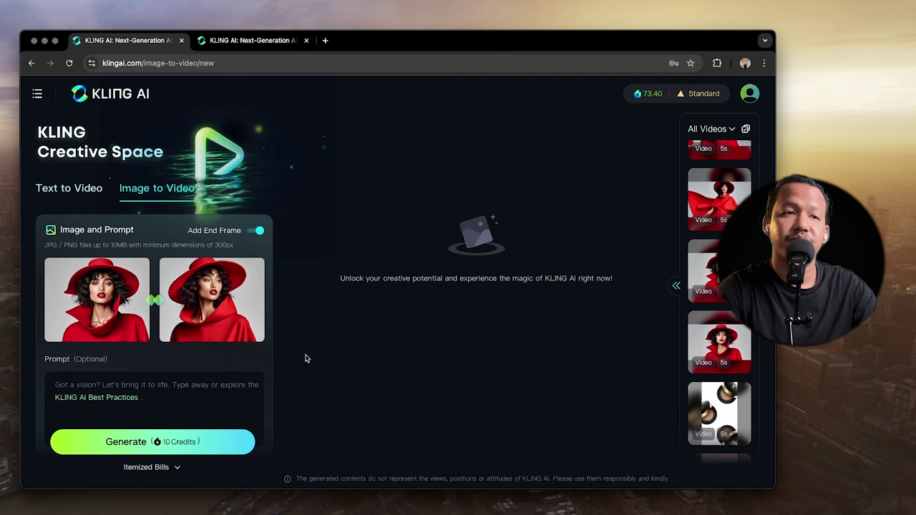
- Remove the end frame image and disable the end frame option
left_click(203, 300)
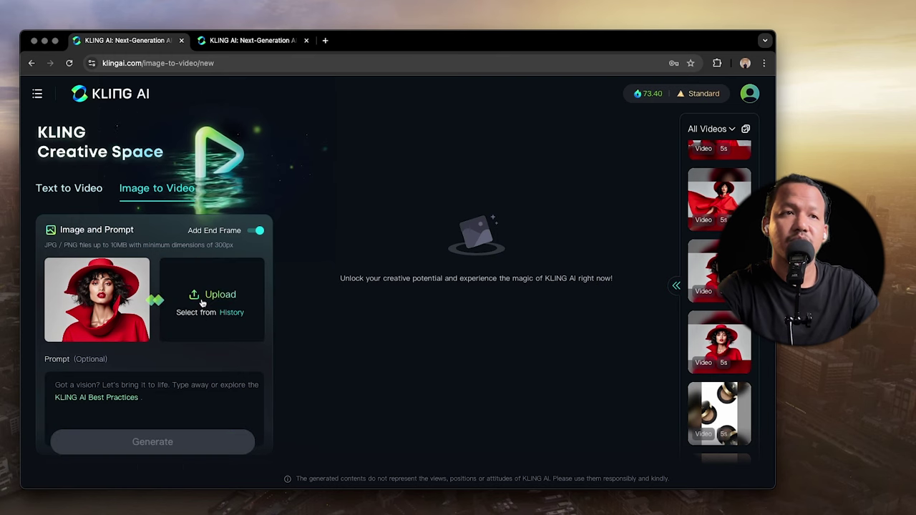
left_click(255, 230)
- Review the creativity, mode and length settings for the Red.png video, including the descriptions of Standard and Professional Mode
scroll(190, 329, "down", 6)
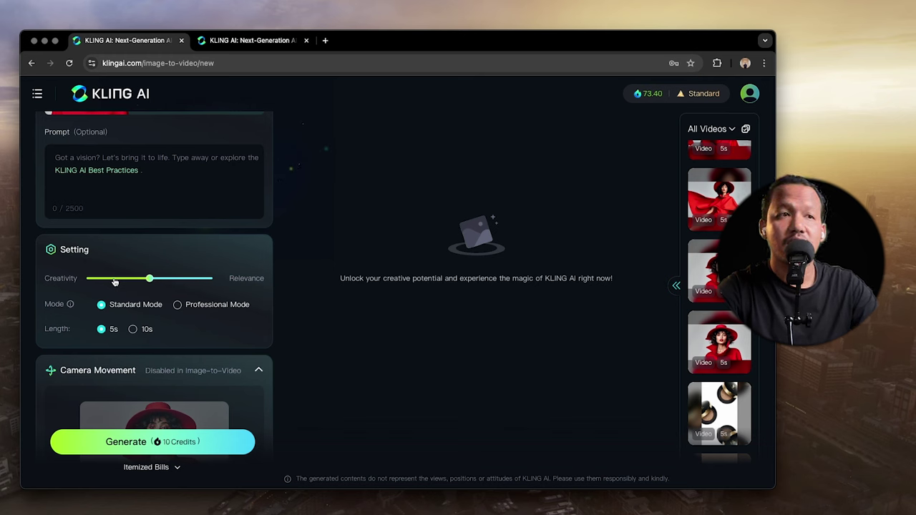
scroll(221, 284, "up", 5)
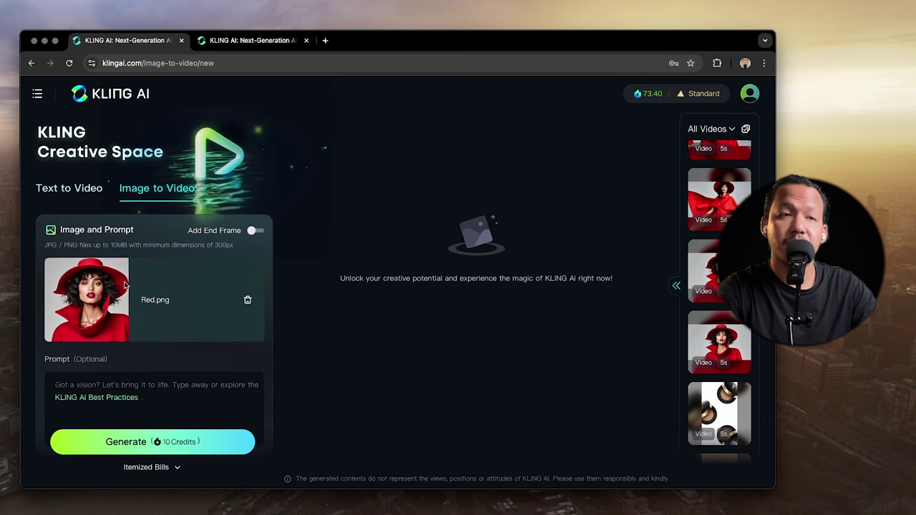
scroll(125, 286, "down", 5)
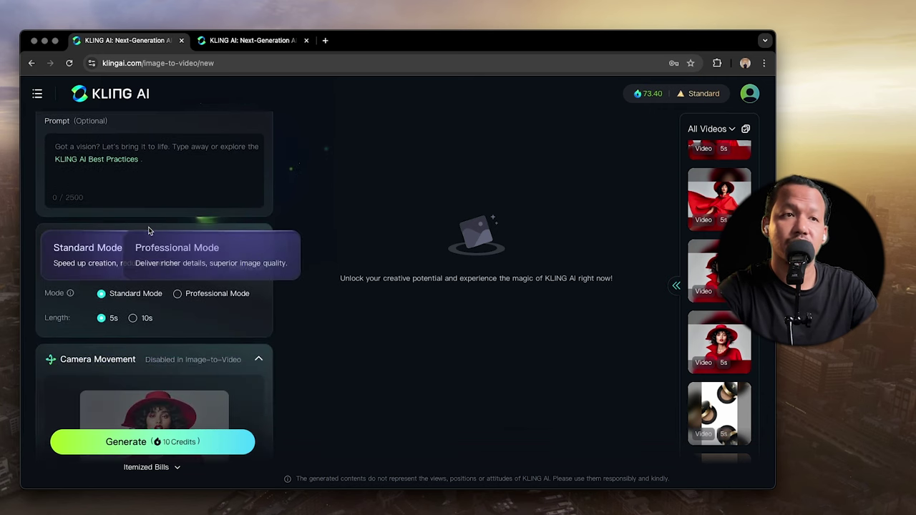
scroll(164, 221, "up", 5)
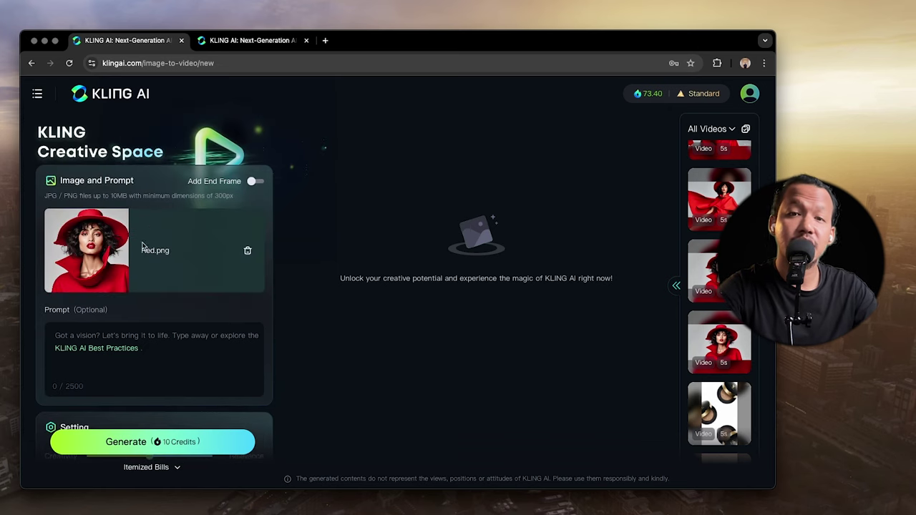
scroll(202, 307, "down", 6)
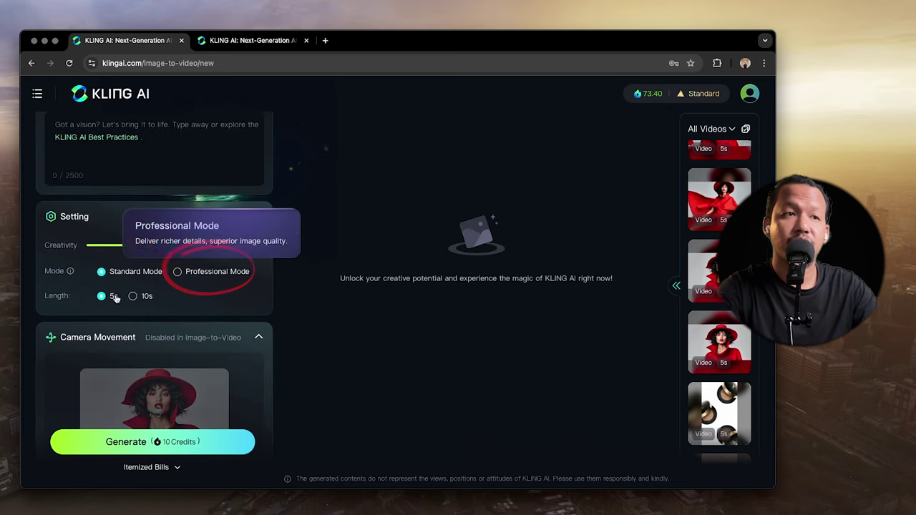
mouse_move(70, 272)
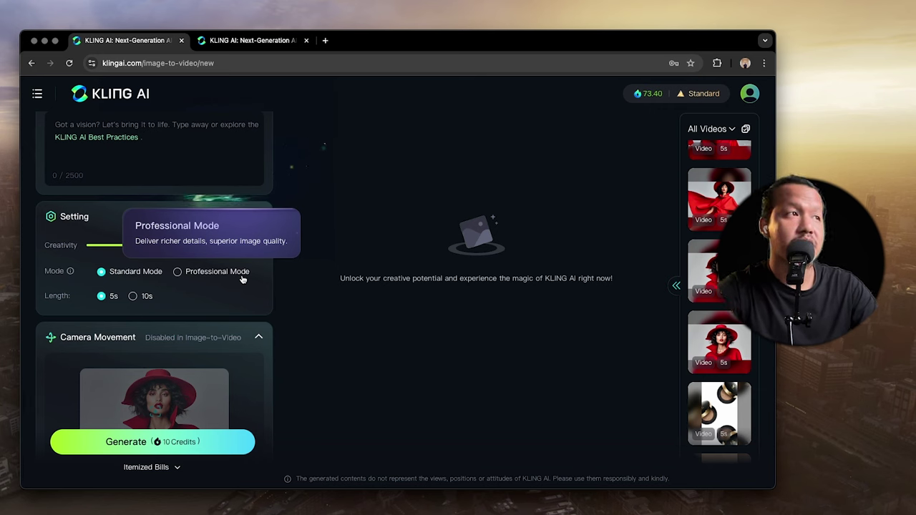
left_click(186, 273)
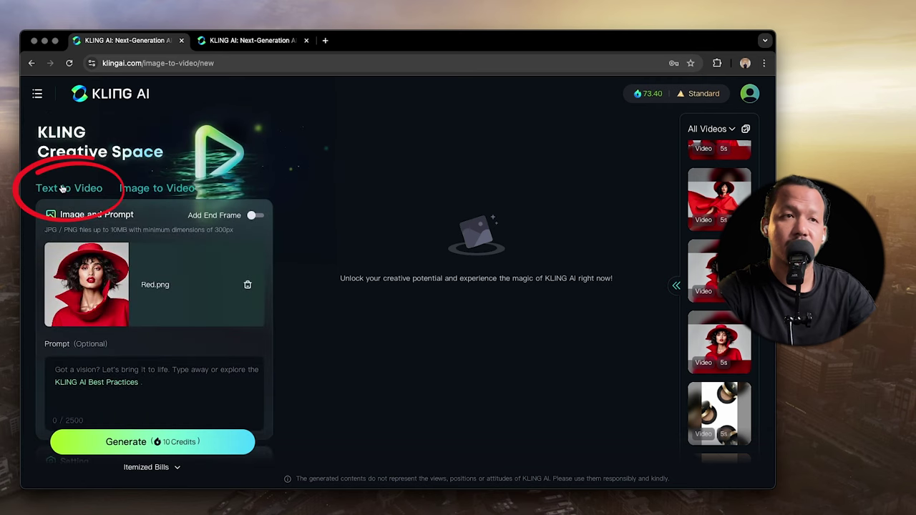
- Switch to Text to Video and examine the available camera control movements, from Horizontal through the Master Shot options
left_click(62, 188)
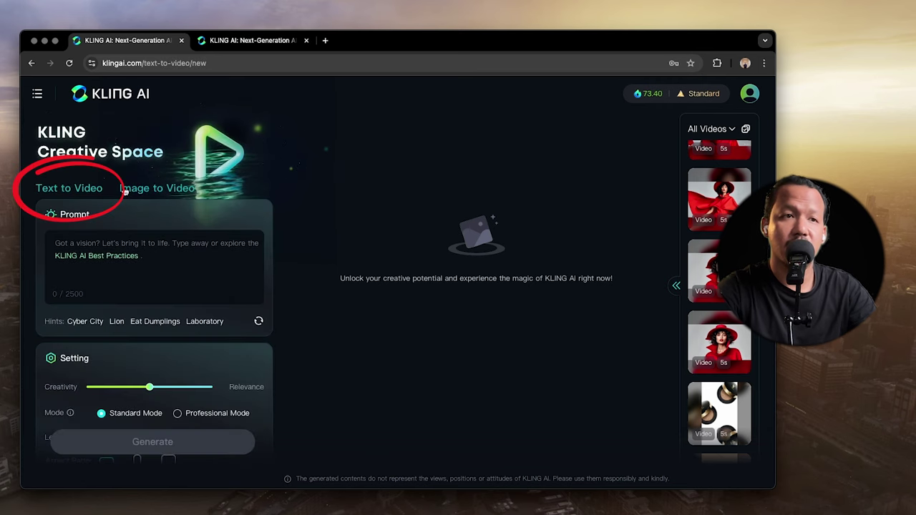
scroll(153, 301, "down", 5)
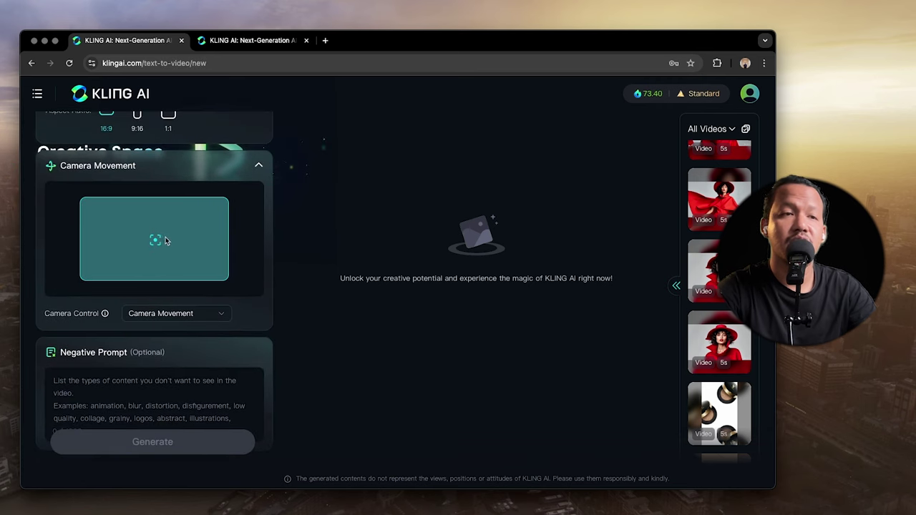
left_click(184, 315)
scroll(194, 386, "down", 2)
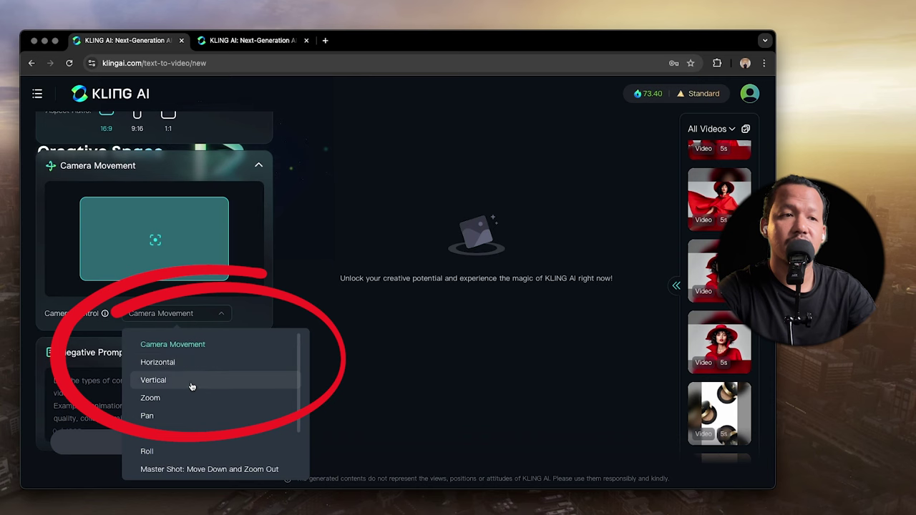
scroll(194, 392, "down", 2)
scroll(194, 389, "up", 3)
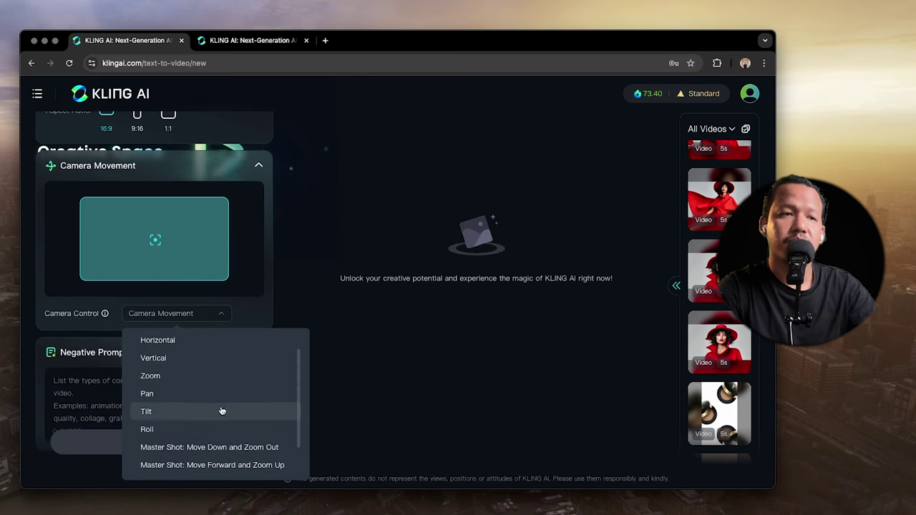
scroll(235, 381, "down", 1)
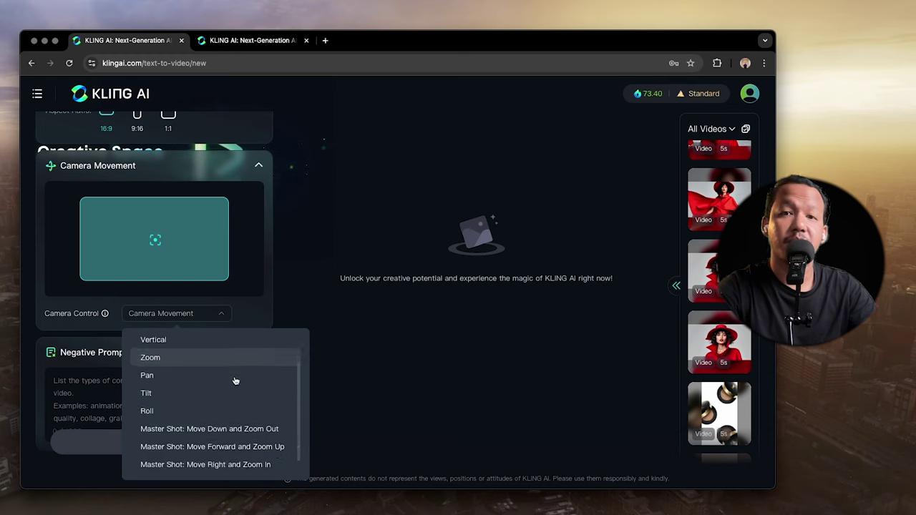
scroll(176, 240, "up", 3)
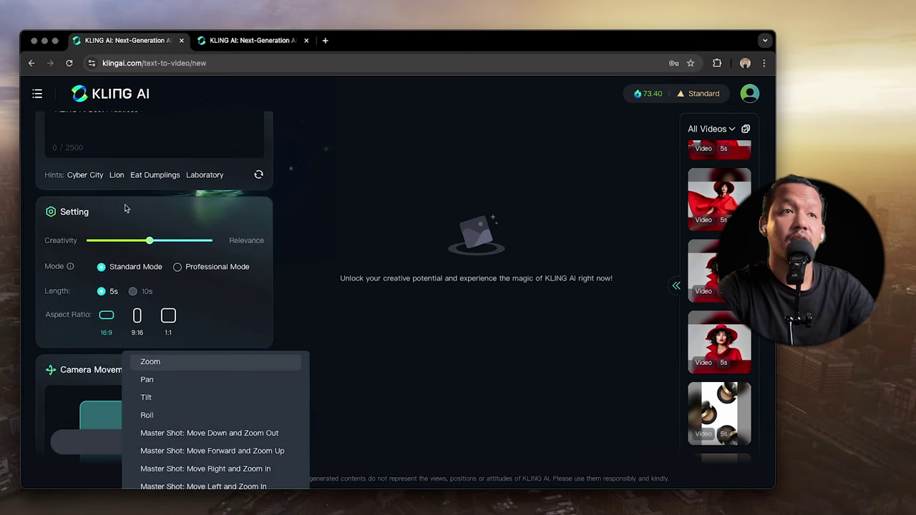
- Return to Image to Video and upload Red.png from the Fix Images folder as the source image
scroll(128, 208, "up", 3)
left_click(158, 190)
scroll(183, 286, "down", 5)
scroll(154, 263, "up", 5)
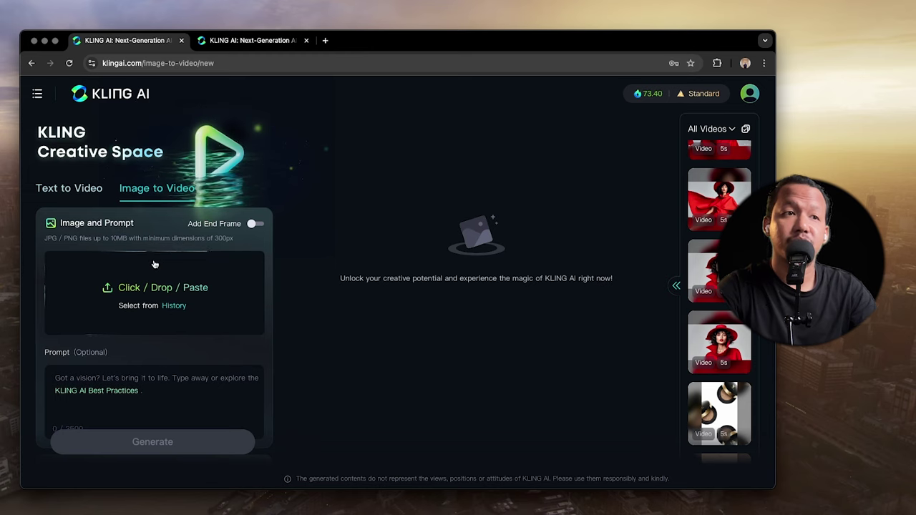
left_click(159, 287)
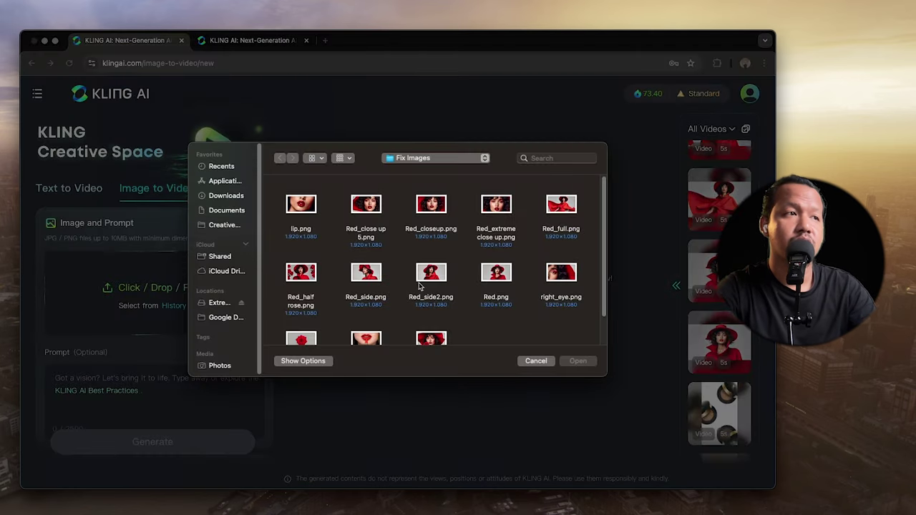
scroll(451, 304, "down", 1)
left_click(509, 254)
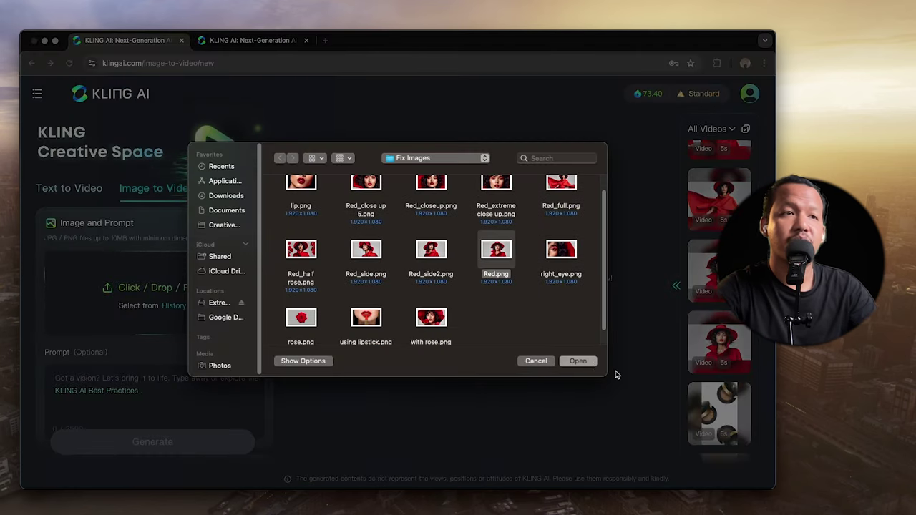
left_click(585, 363)
scroll(197, 329, "down", 5)
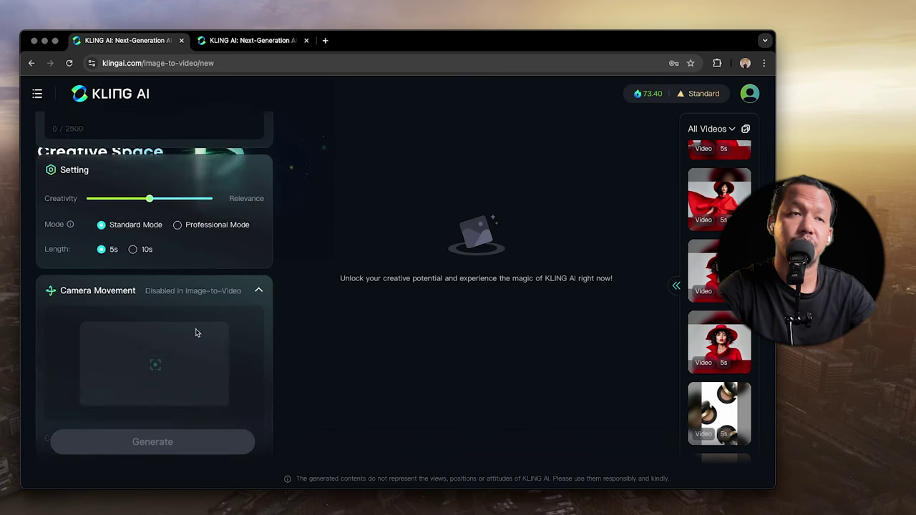
- Enter the prompt "model fashion, hair and cloth blowing in the wind" for Red.png and generate a 5s video in Standard Mode
scroll(164, 326, "up", 5)
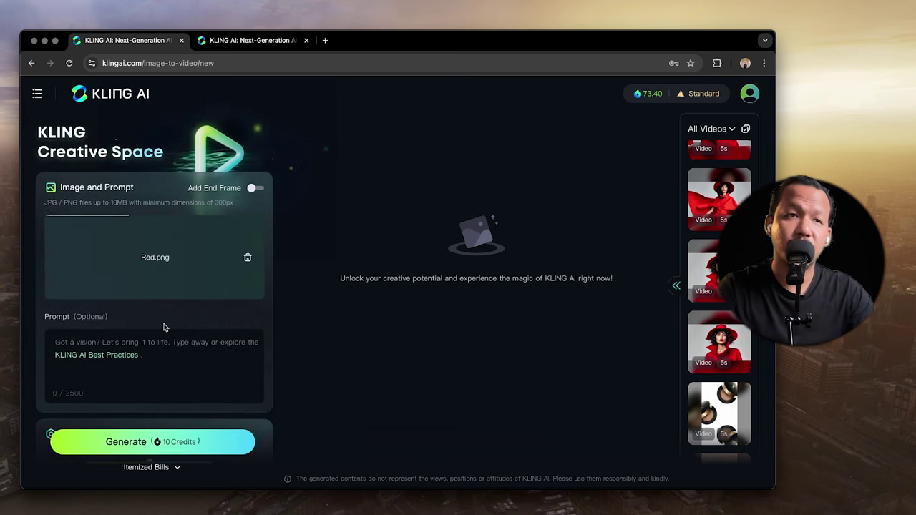
scroll(164, 327, "down", 6)
scroll(164, 327, "up", 5)
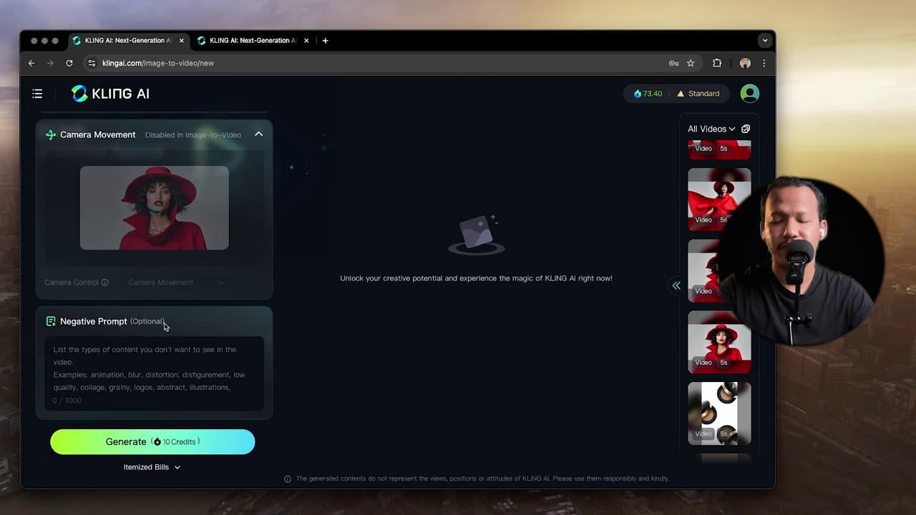
left_click(106, 316)
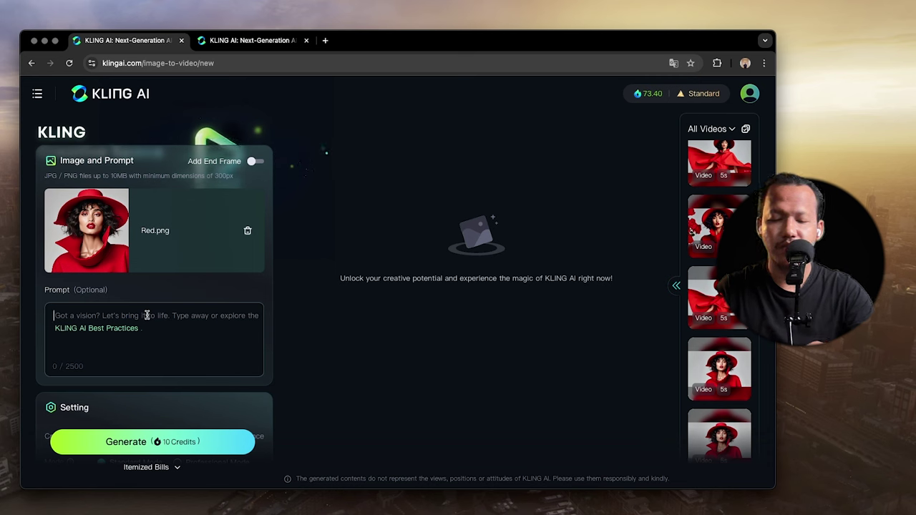
type("model")
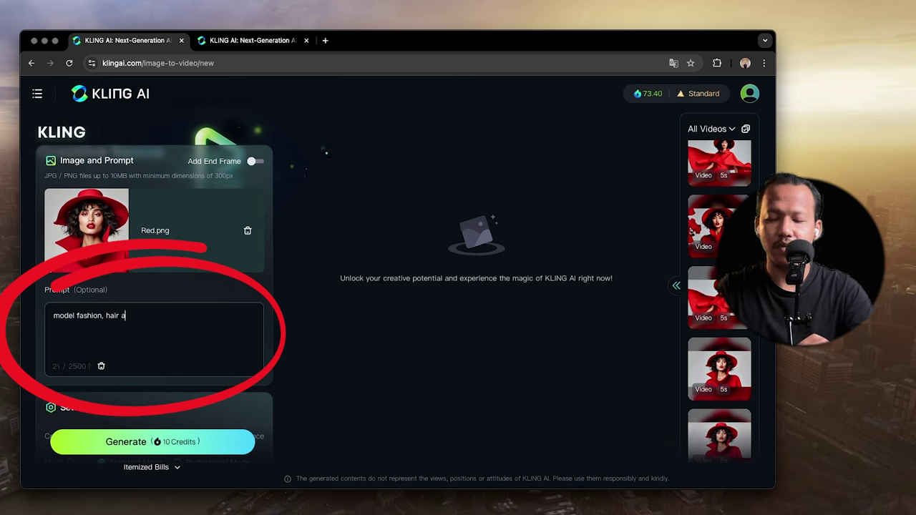
type("fashion, hair and cloth ")
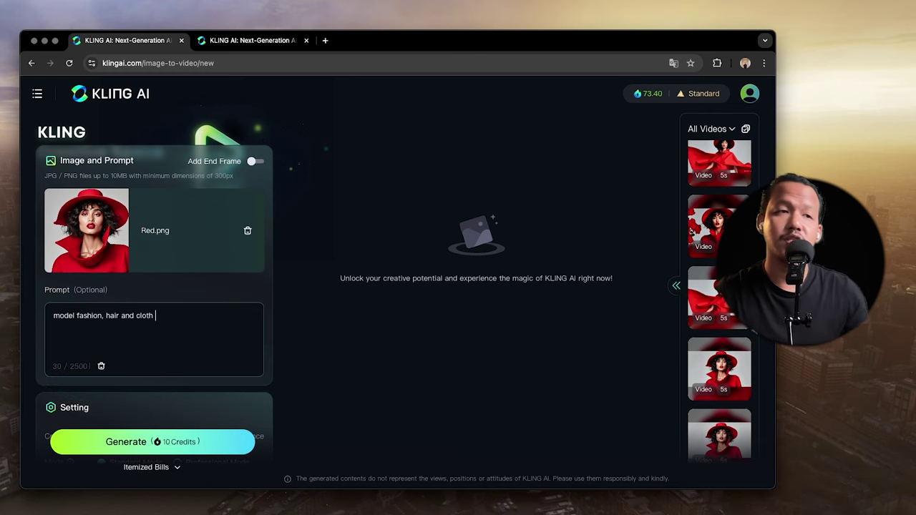
type("blowing in the wind")
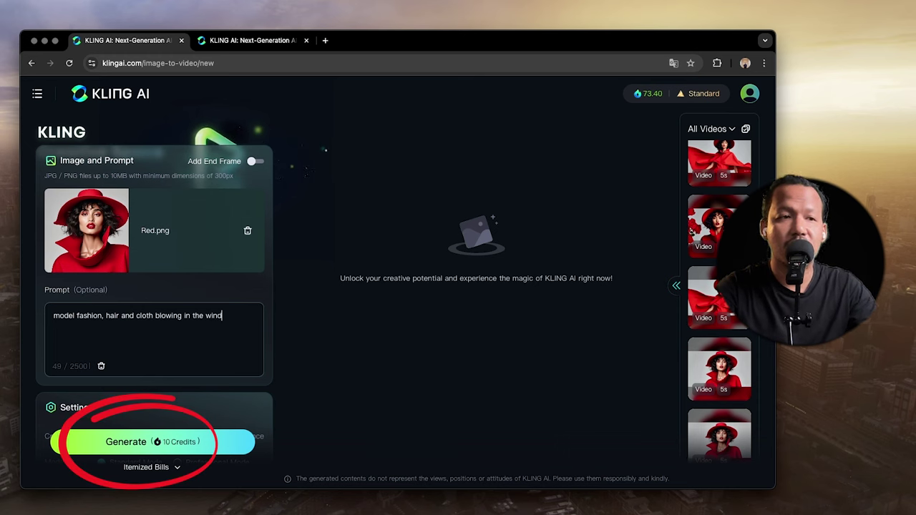
scroll(214, 373, "down", 5)
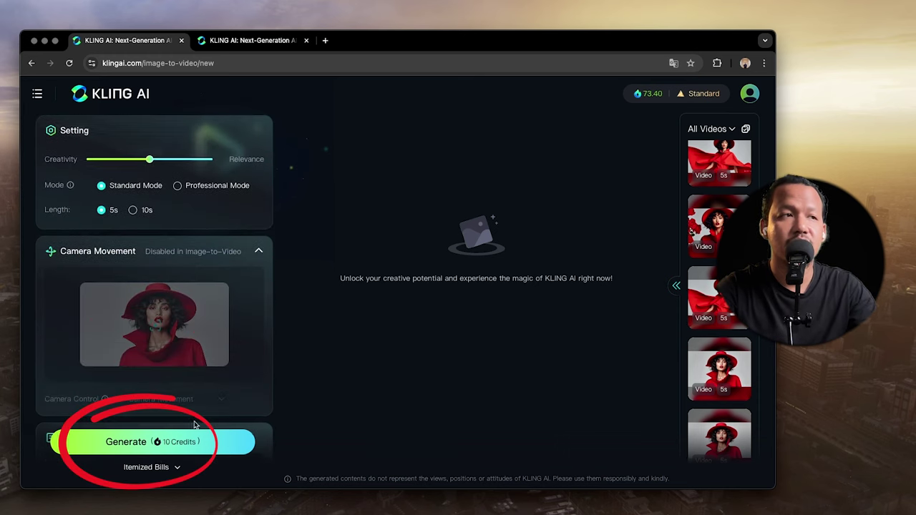
left_click(182, 441)
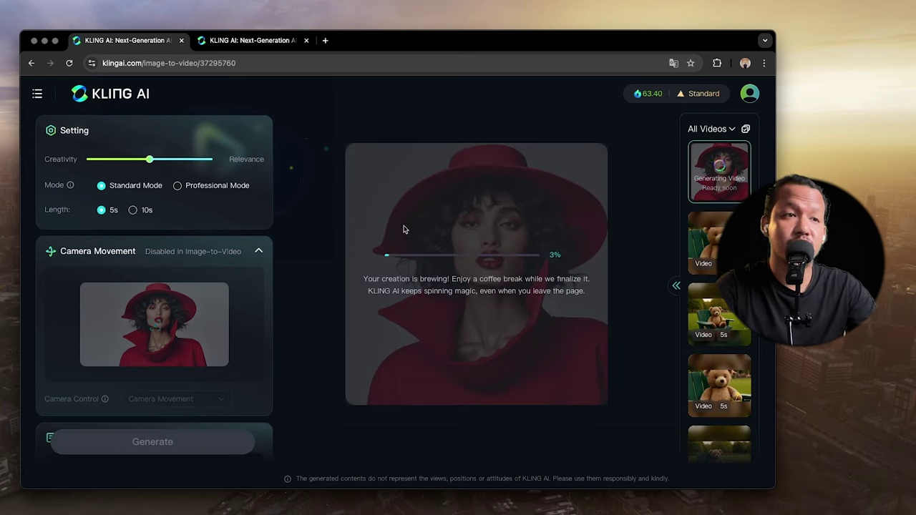
- Compare the credit costs of Standard and Professional Mode, and generate the same 5s video in Professional Mode
scroll(219, 321, "up", 3)
left_click(219, 321)
scroll(259, 317, "down", 5)
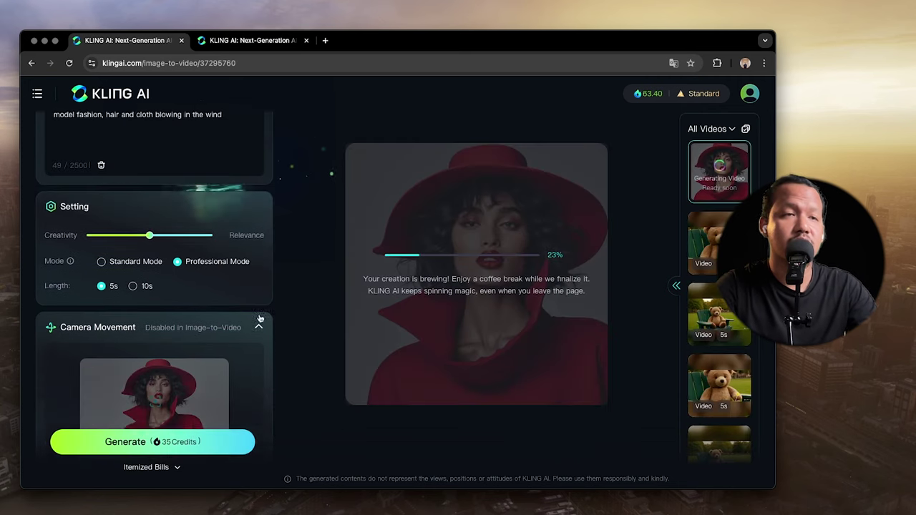
scroll(260, 317, "up", 3)
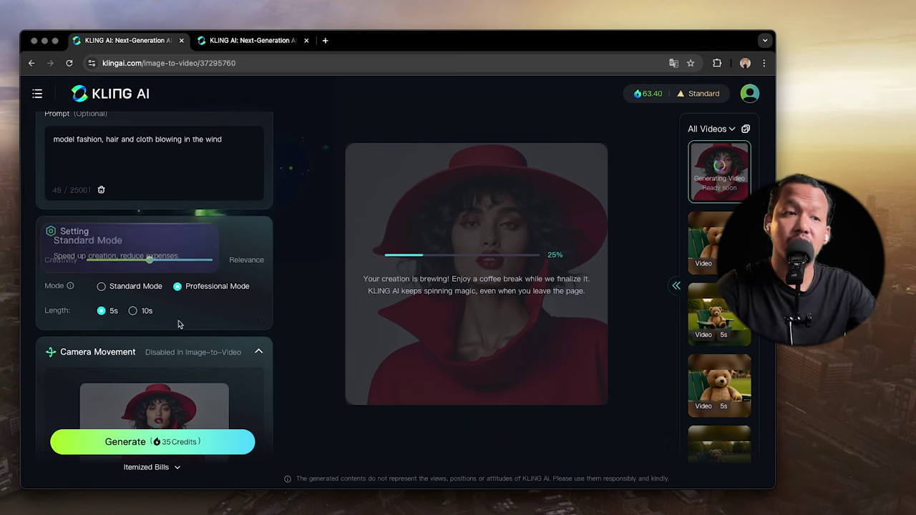
left_click(132, 288)
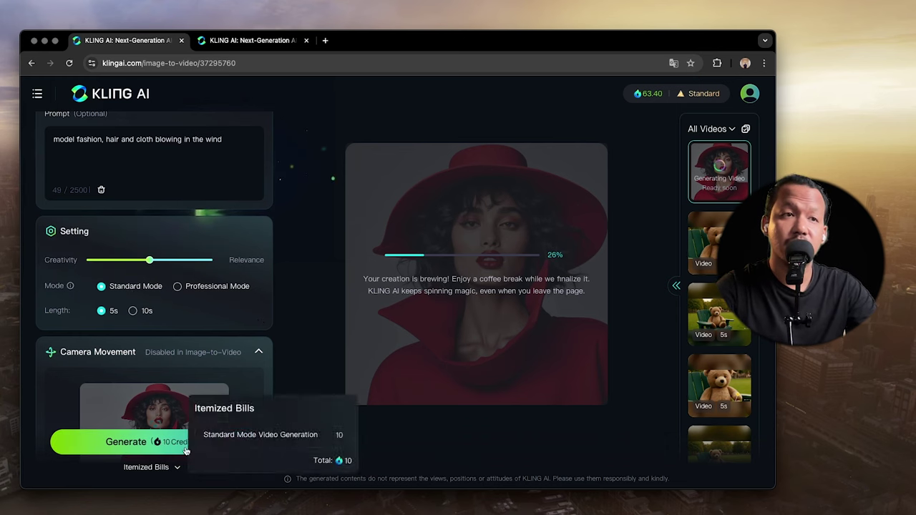
left_click(236, 286)
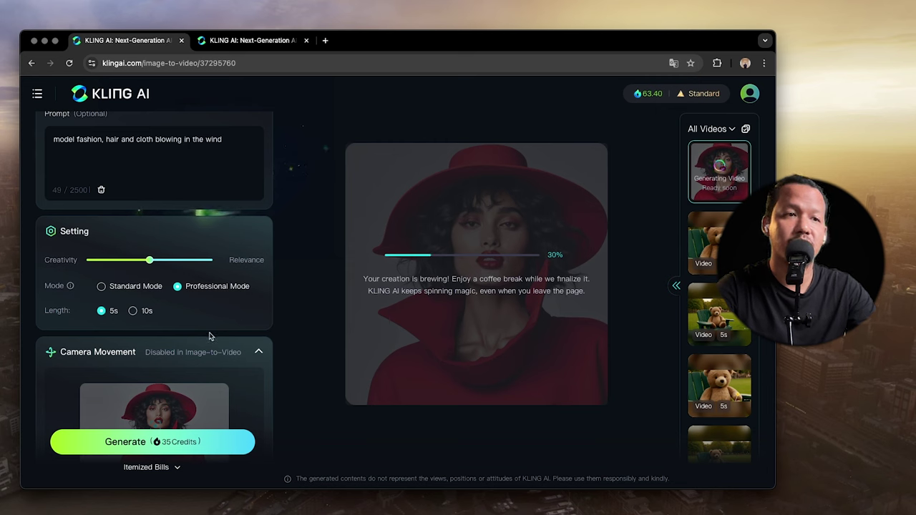
left_click(200, 443)
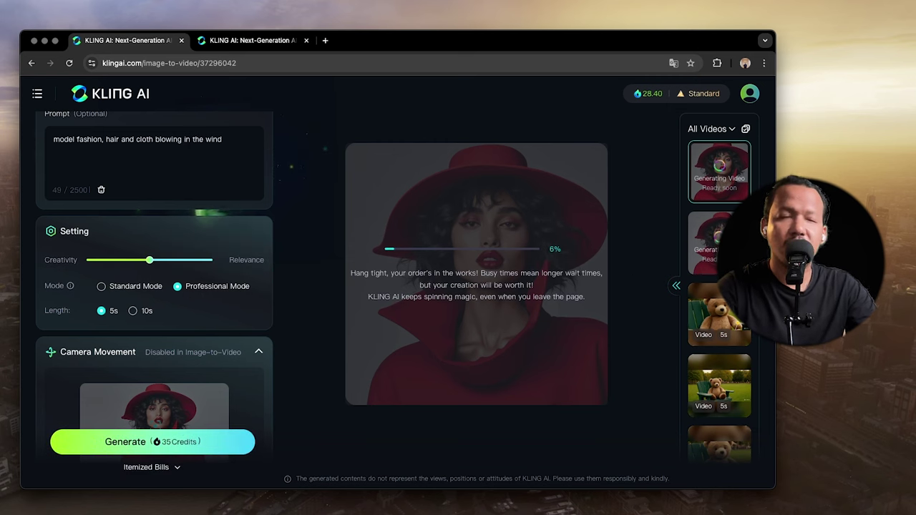
- Check the progress of both generations and play the finished Standard and Professional Mode videos at full-screen size
left_click(708, 243)
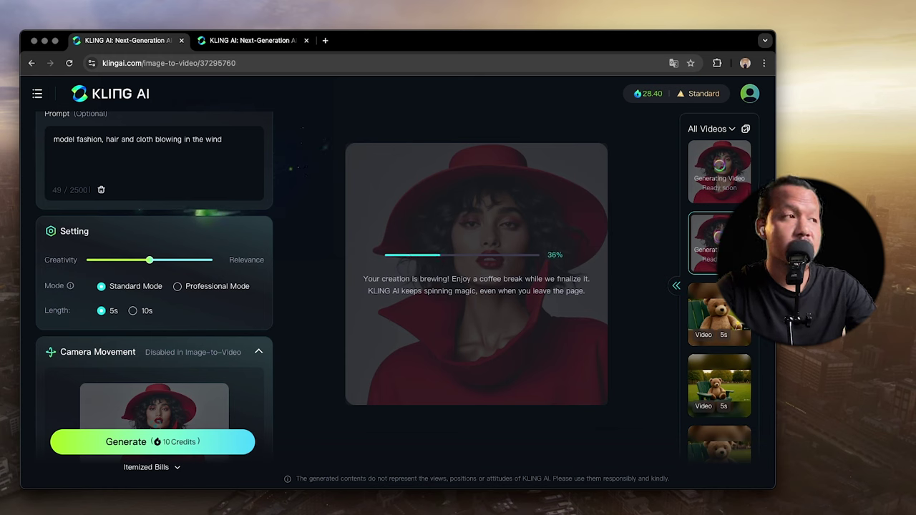
left_click(729, 180)
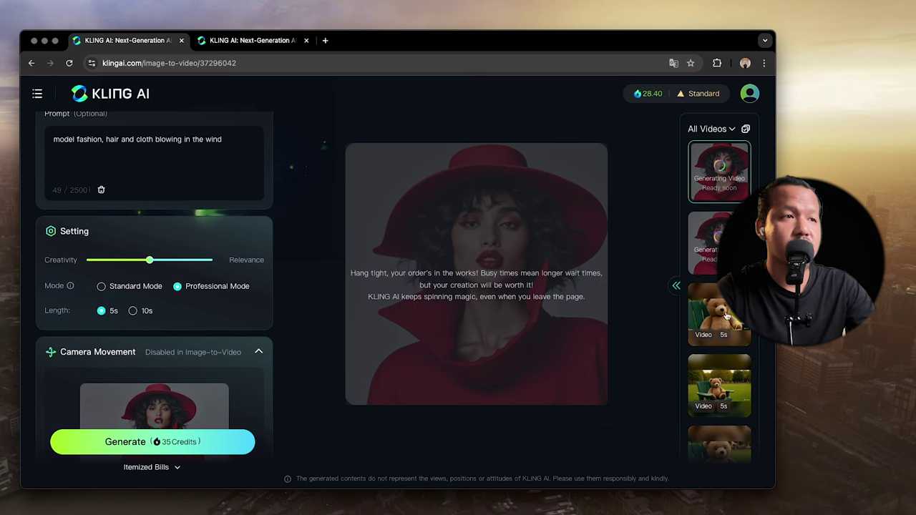
left_click(717, 237)
left_click(723, 179)
left_click(716, 237)
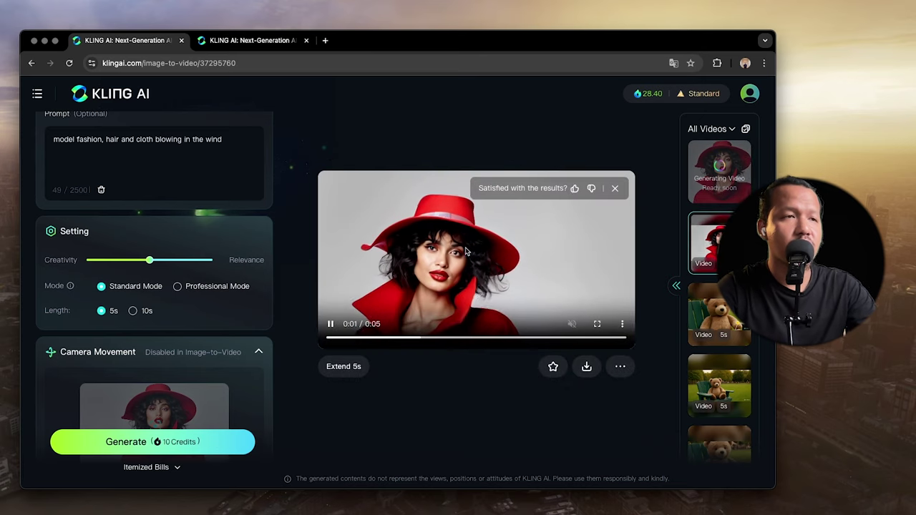
left_click(596, 323)
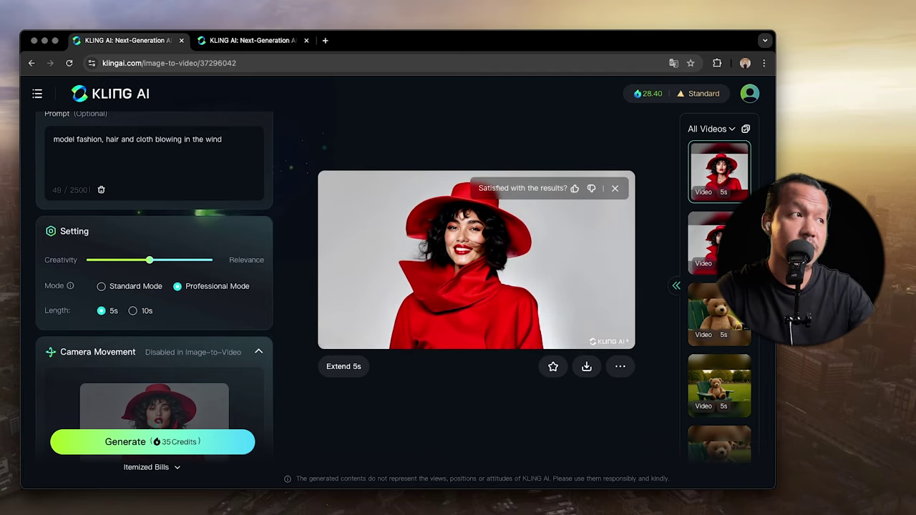
left_click(604, 326)
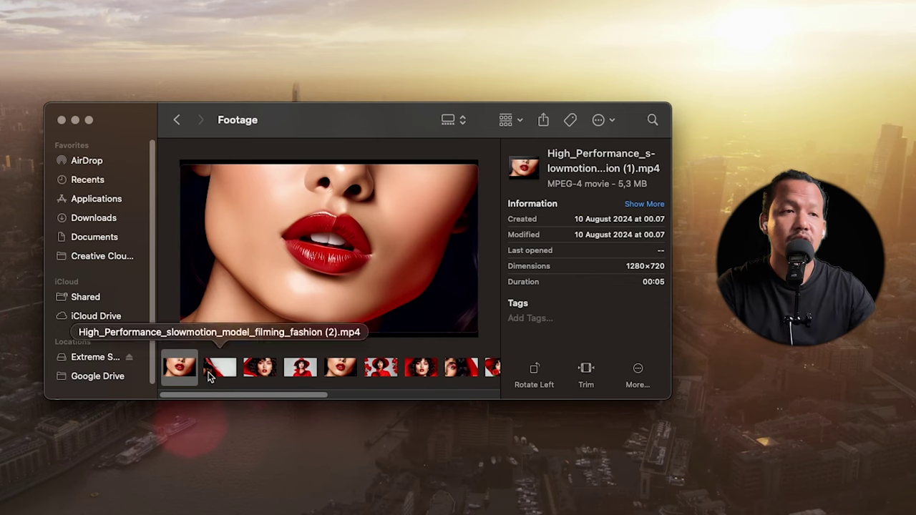
- Switch to Finder and browse the generated model clips in the Footage folder
key("Right")
key("Right")
key("Right")
key("Right")
key("Right")
left_click(180, 366)
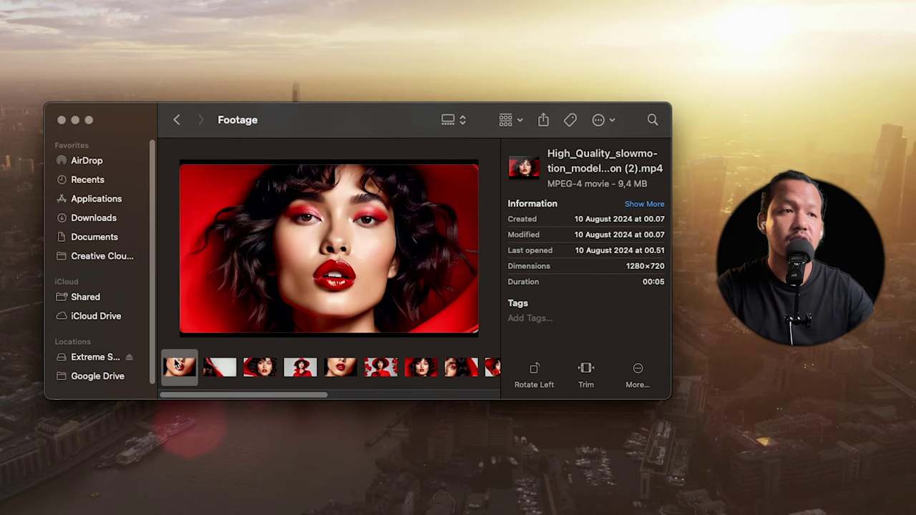
left_click(200, 323)
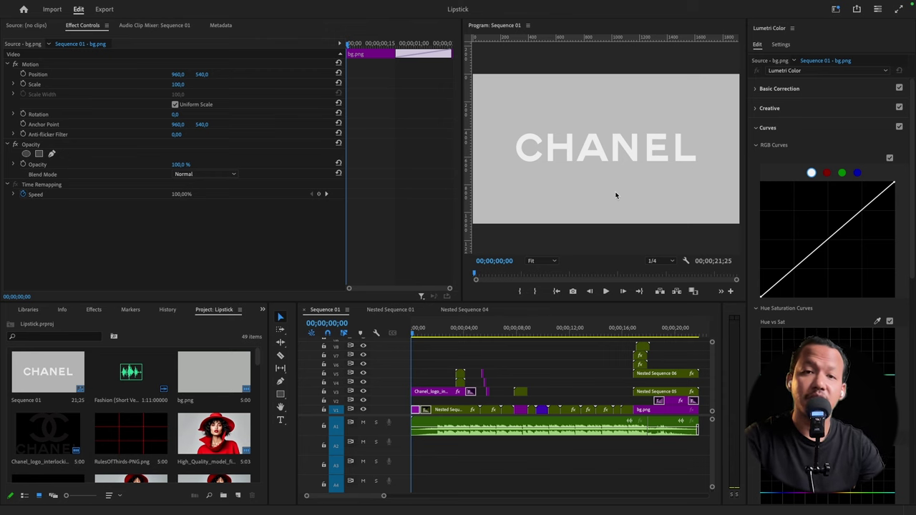
- Switch to Premiere Pro and review the opening of Sequence 01, from the CHANEL title to the flowing red cape shot
key("=")
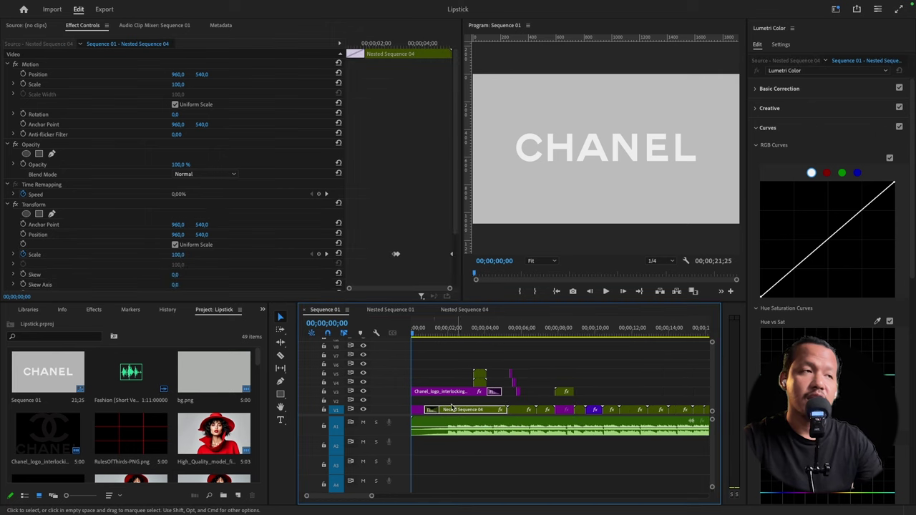
left_click(424, 334)
left_click_drag(424, 334, 480, 360)
left_click(480, 377)
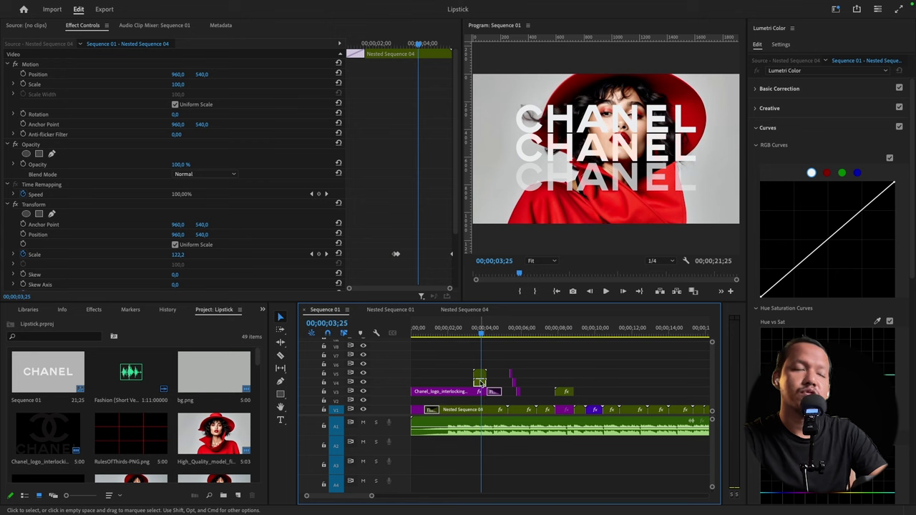
left_click_drag(481, 330, 502, 340)
left_click_drag(508, 343, 521, 342)
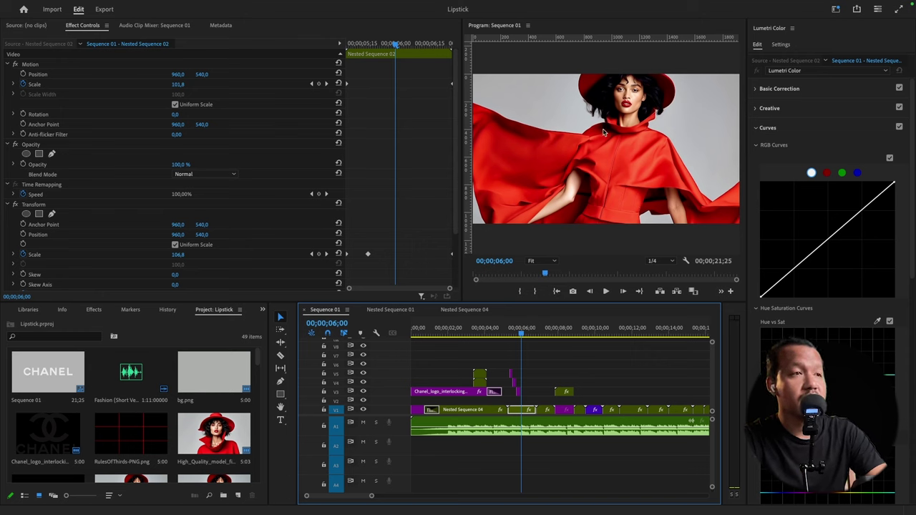
- Review the middle of Sequence 01, from the rose close-up through the eye, lips and face shots to the red hat clip
left_click_drag(509, 329, 562, 344)
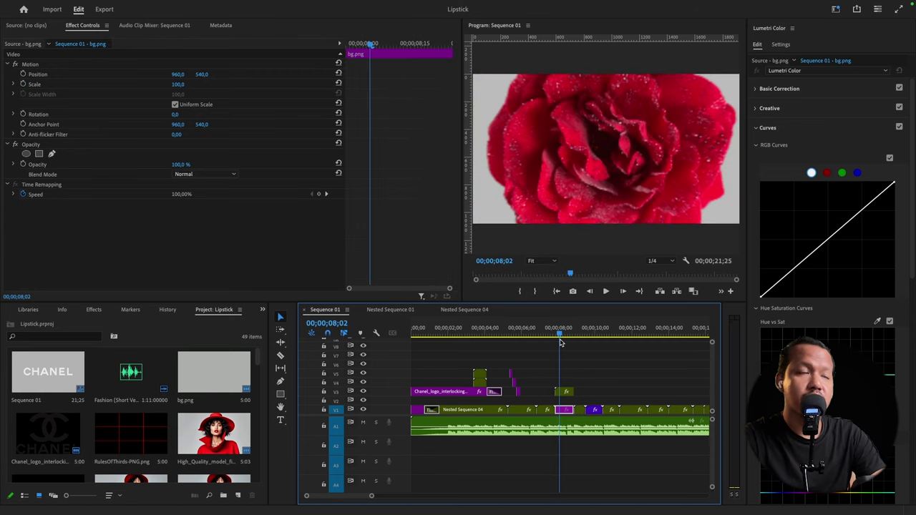
left_click(578, 341)
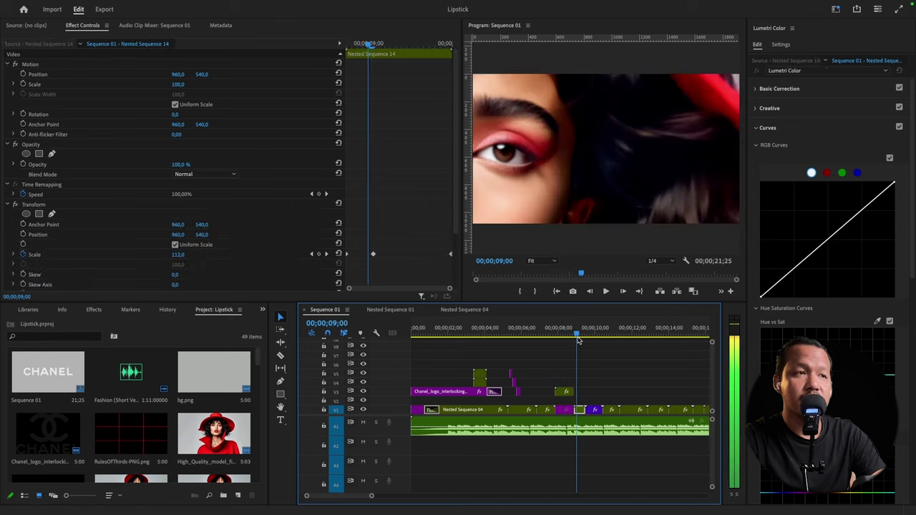
left_click_drag(578, 340, 627, 372)
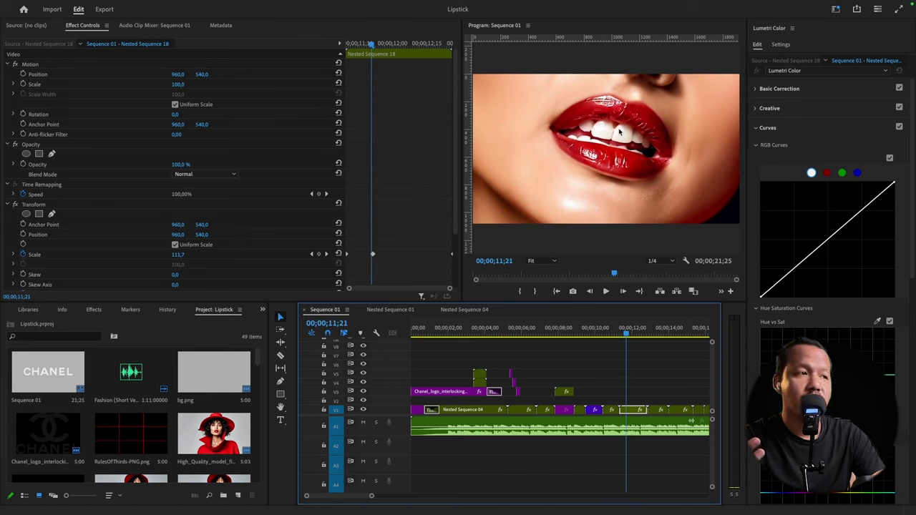
left_click_drag(636, 336, 655, 344)
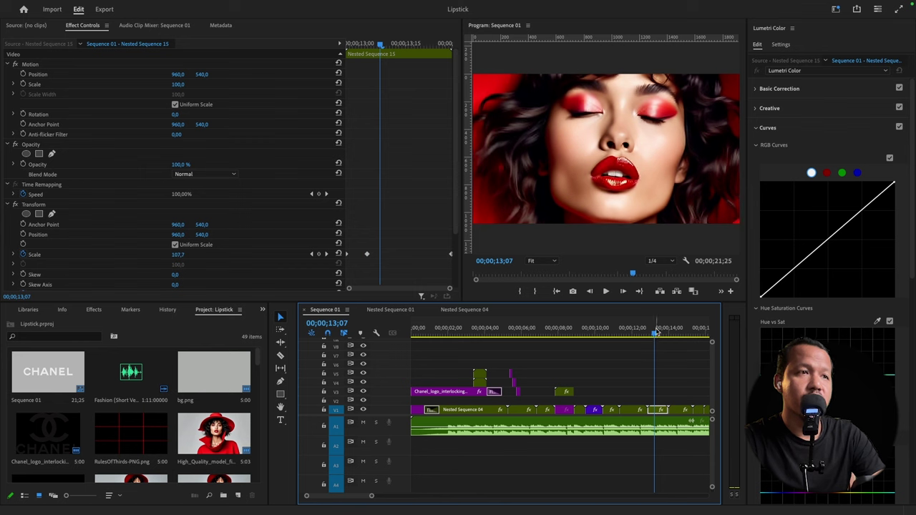
mouse_move(655, 332)
left_mouse_down()
mouse_move(681, 348)
mouse_move(667, 343)
left_mouse_up()
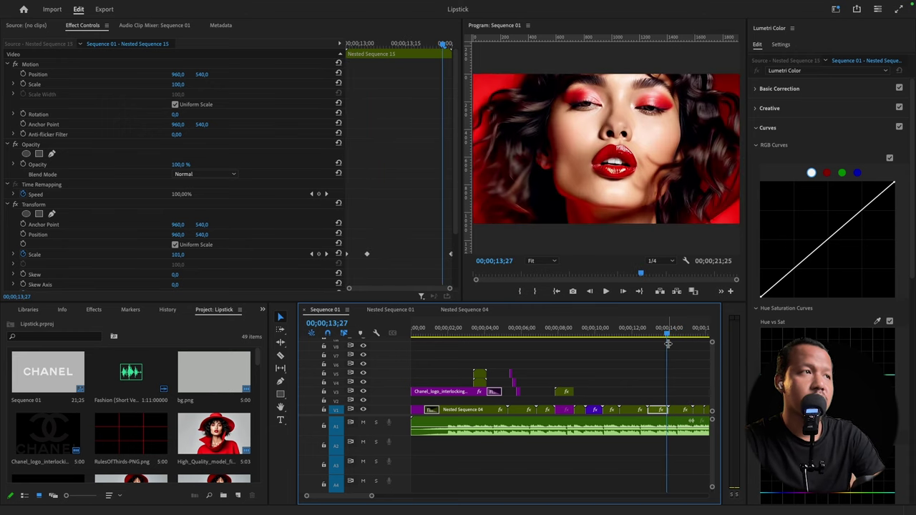
key("space")
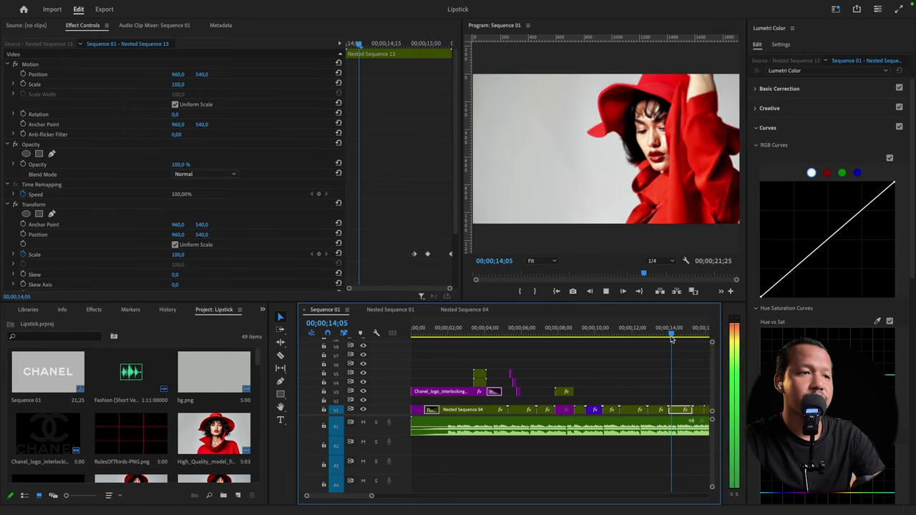
key("space")
- Review the end of Sequence 01, including the lipstick application, the model with a rose, the product shot and the closing CHANEL logo
mouse_move(431, 334)
left_mouse_down()
mouse_move(414, 329)
mouse_move(427, 333)
left_mouse_up()
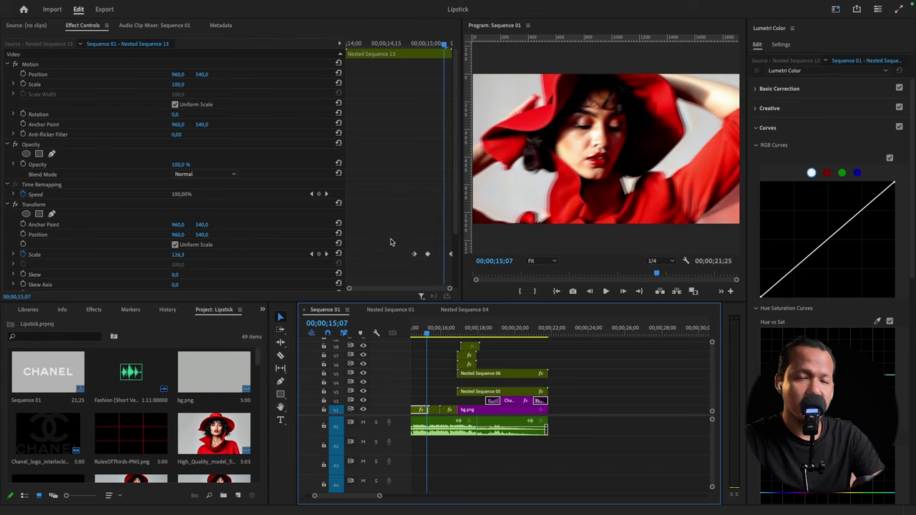
left_click_drag(433, 327, 438, 335)
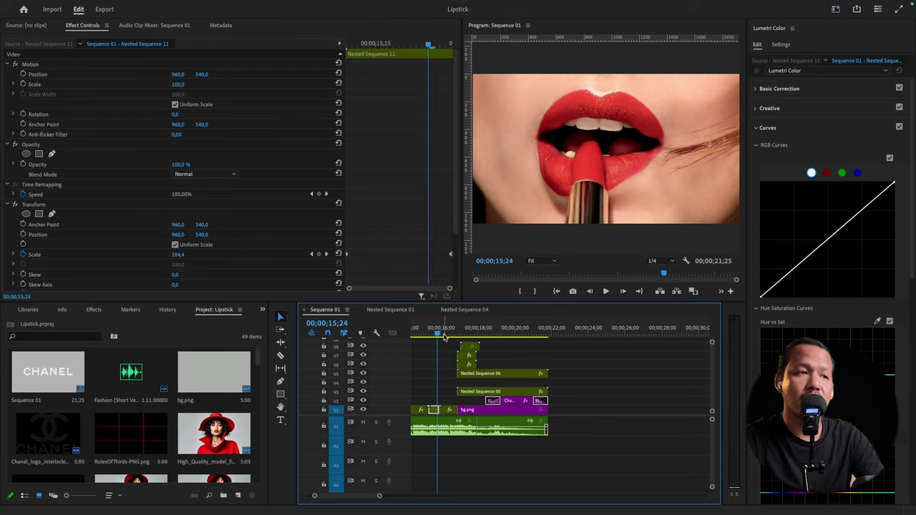
left_click_drag(443, 336, 435, 334)
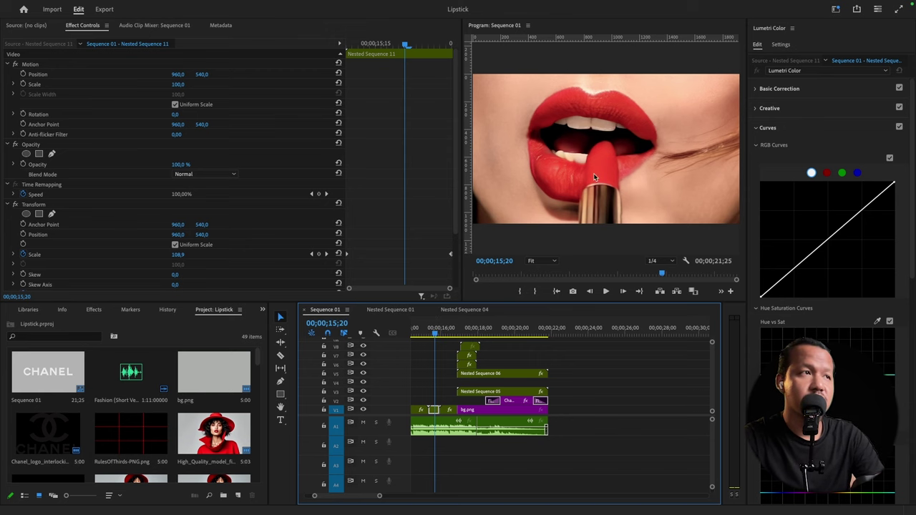
left_click_drag(425, 336, 445, 356)
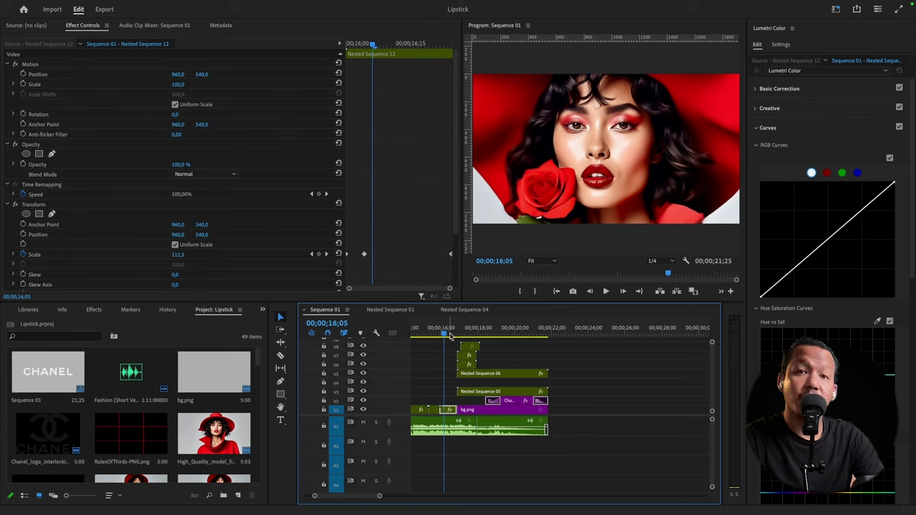
mouse_move(448, 336)
left_mouse_down()
mouse_move(466, 345)
mouse_move(466, 337)
left_mouse_up()
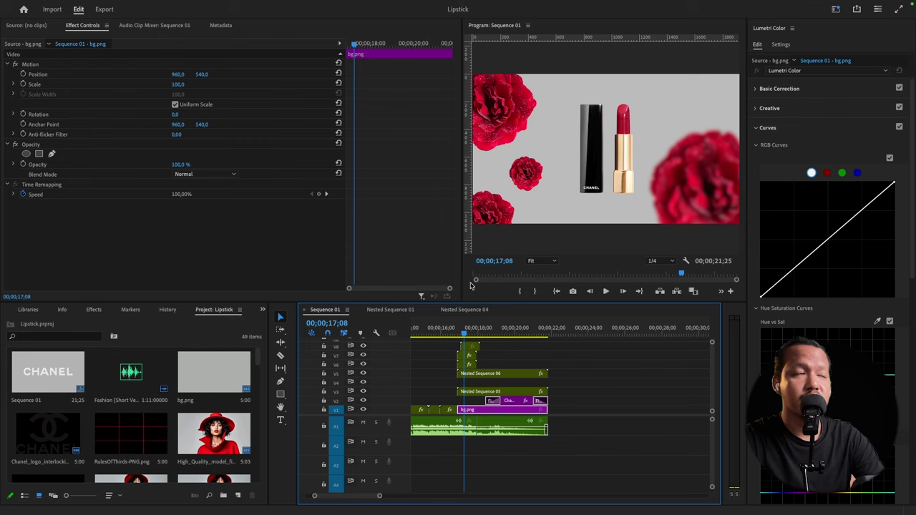
left_click_drag(465, 335, 431, 327)
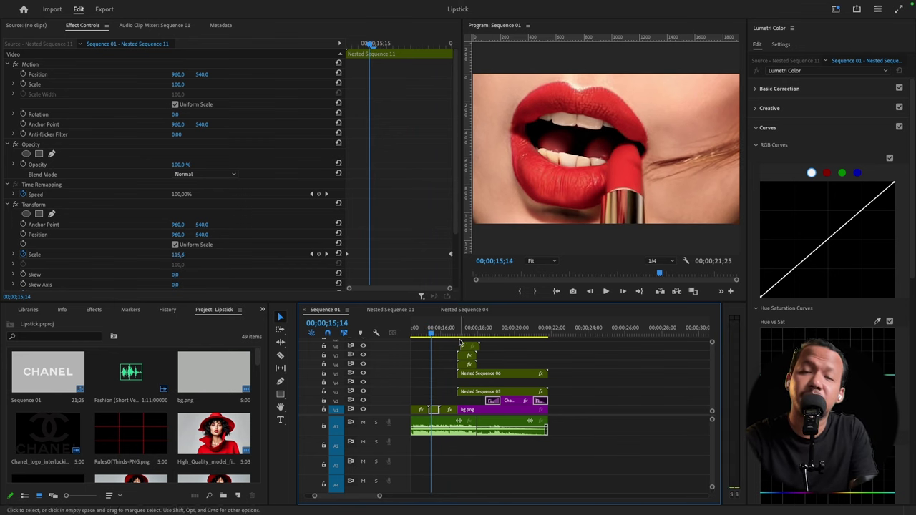
left_click_drag(461, 329, 521, 365)
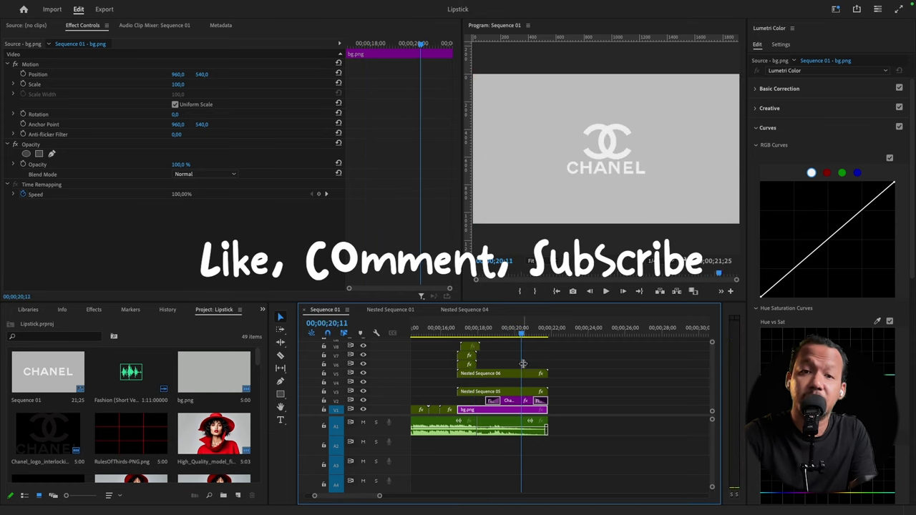